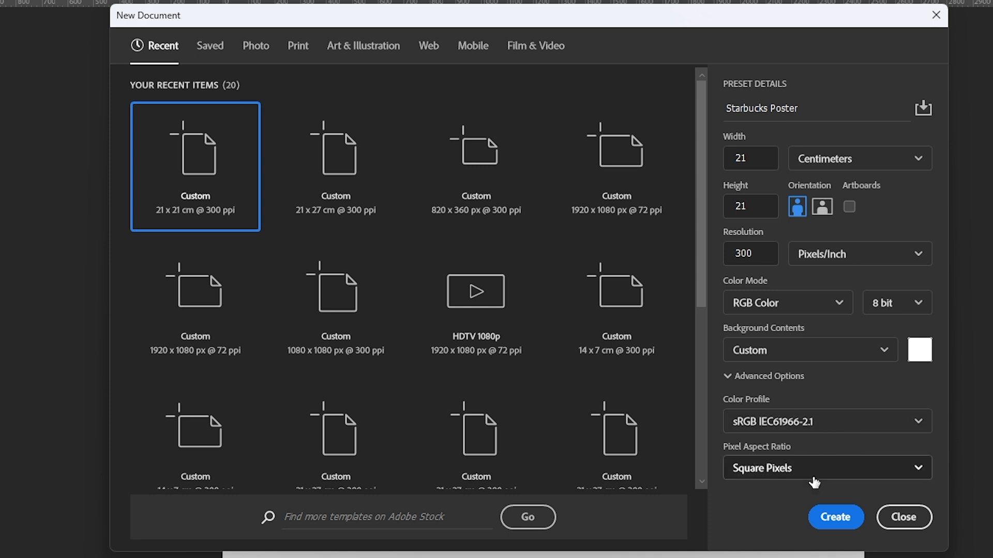
- Create the 21 x 21 cm, 300 ppi Starbucks Poster document with Square Pixels aspect ratio
{"action": "left_click", "coordinate": [791, 474]}
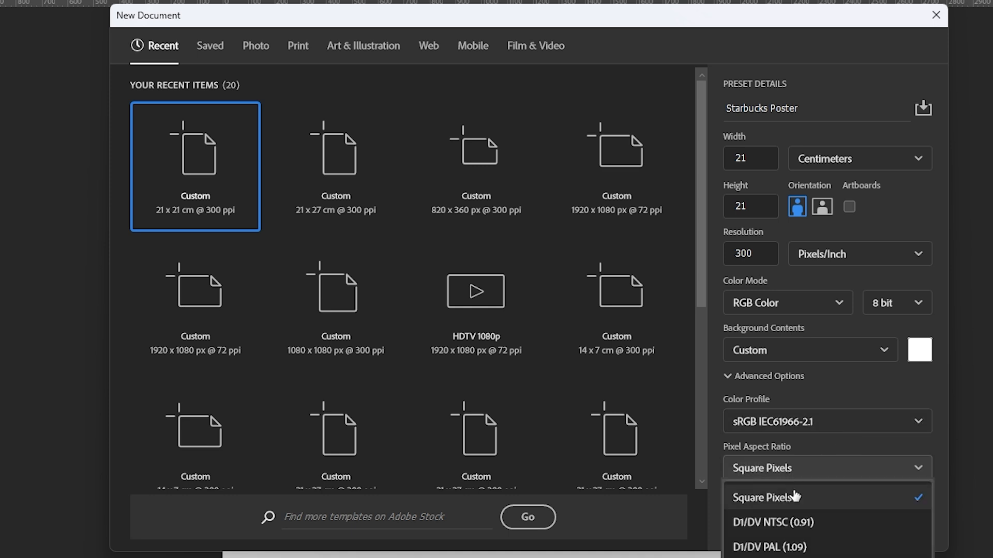
{"action": "left_click", "coordinate": [804, 495]}
{"action": "left_click", "coordinate": [842, 519]}
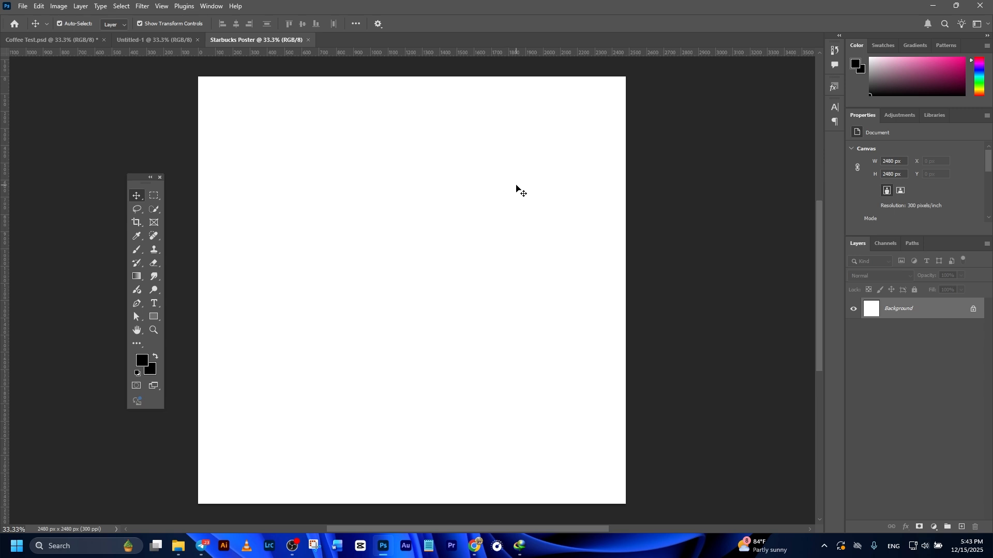
- Save the document as a Photoshop PSD file named Starbucks Poster in the Poster 2 folder
{"action": "left_click", "coordinate": [23, 6]}
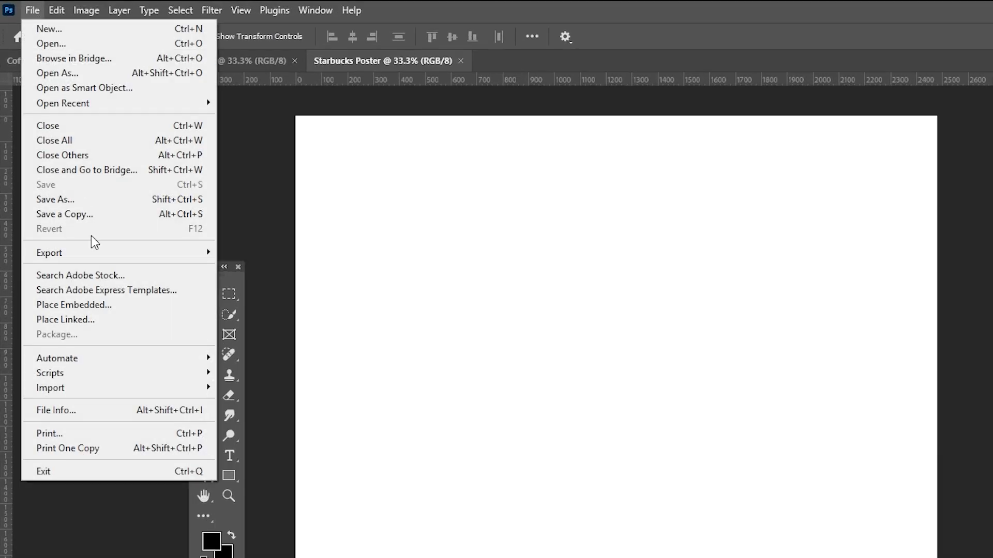
{"action": "left_click", "coordinate": [66, 199]}
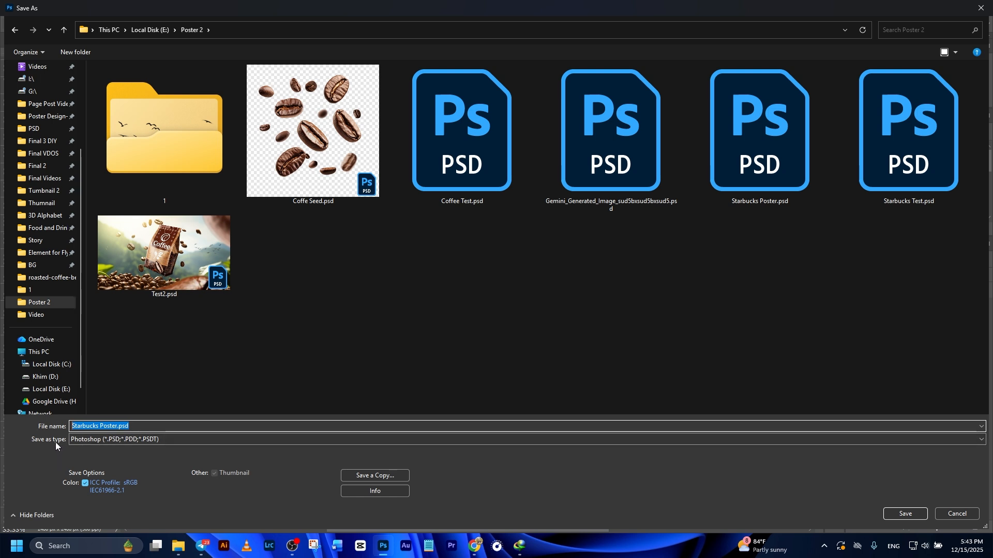
{"action": "left_click", "coordinate": [131, 441]}
{"action": "left_click", "coordinate": [96, 290]}
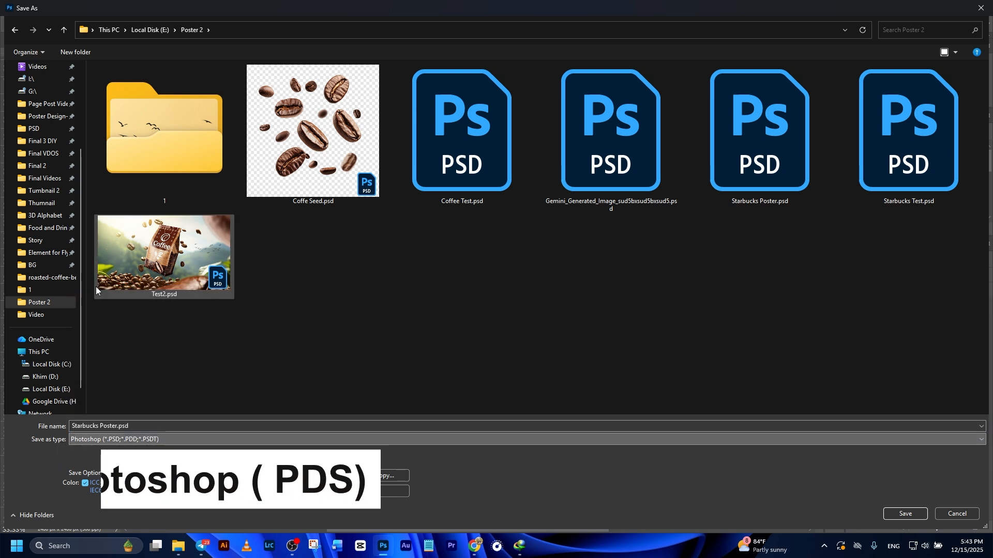
{"action": "left_click", "coordinate": [905, 514]}
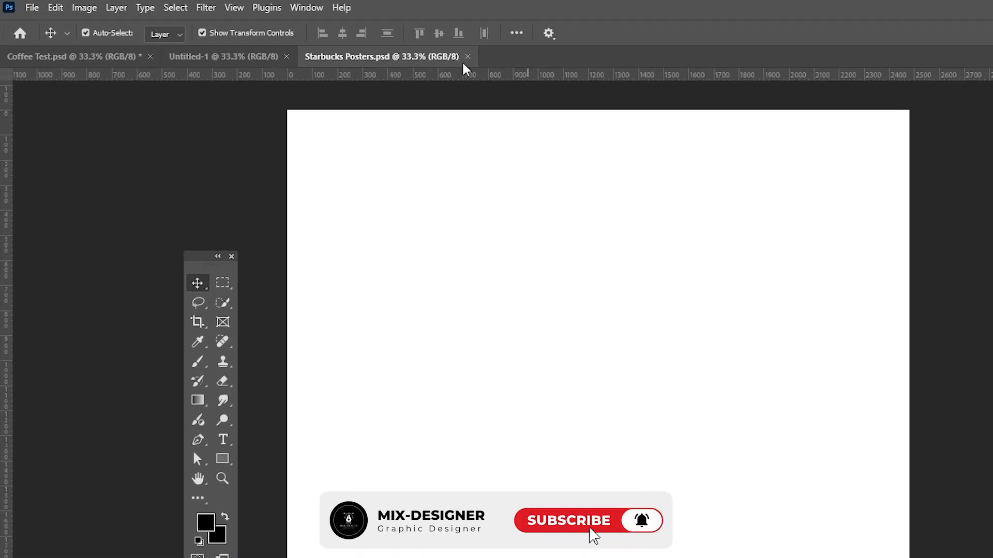
- Add a new guide layout with 70 px margins on the top, left, bottom and right
{"action": "left_click", "coordinate": [237, 9]}
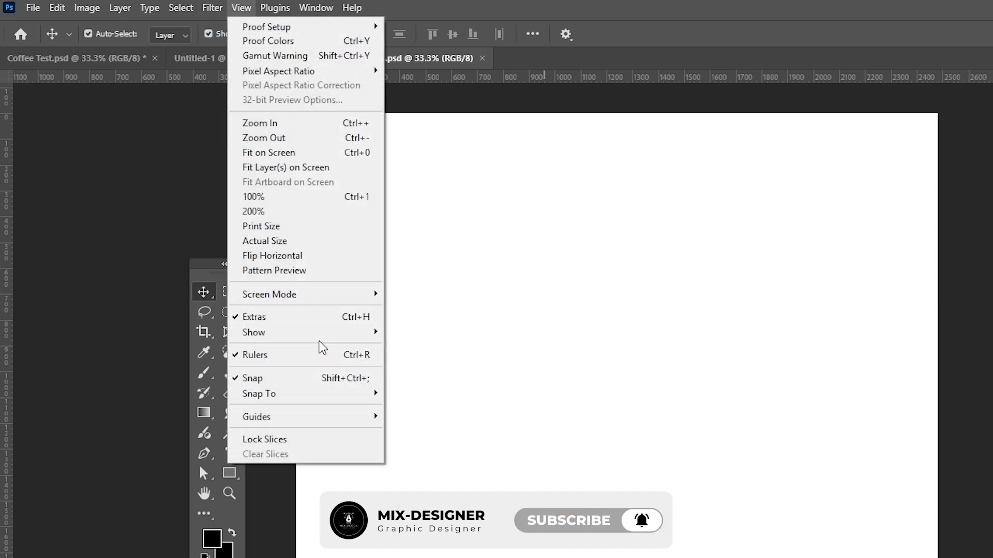
{"action": "mouse_move", "coordinate": [321, 423]}
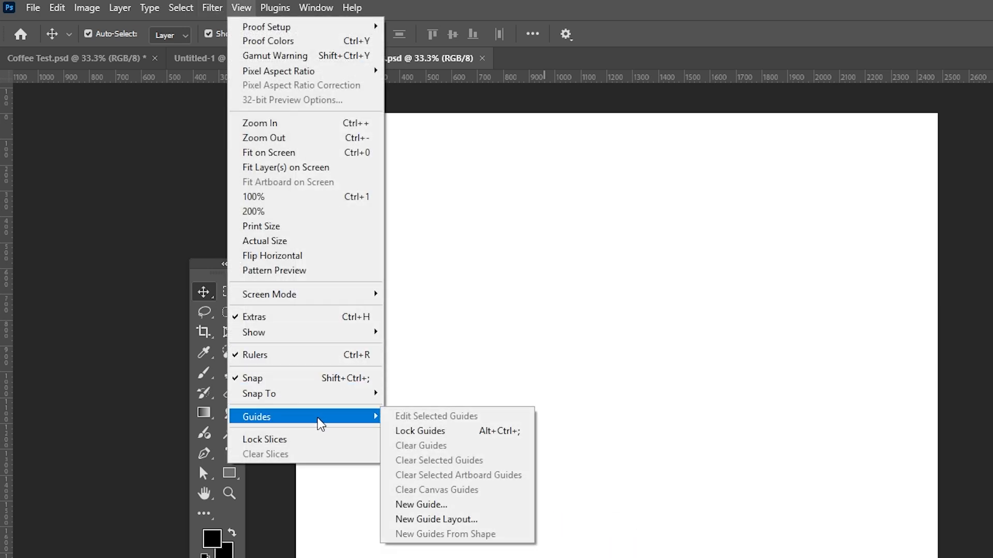
{"action": "left_click", "coordinate": [439, 523]}
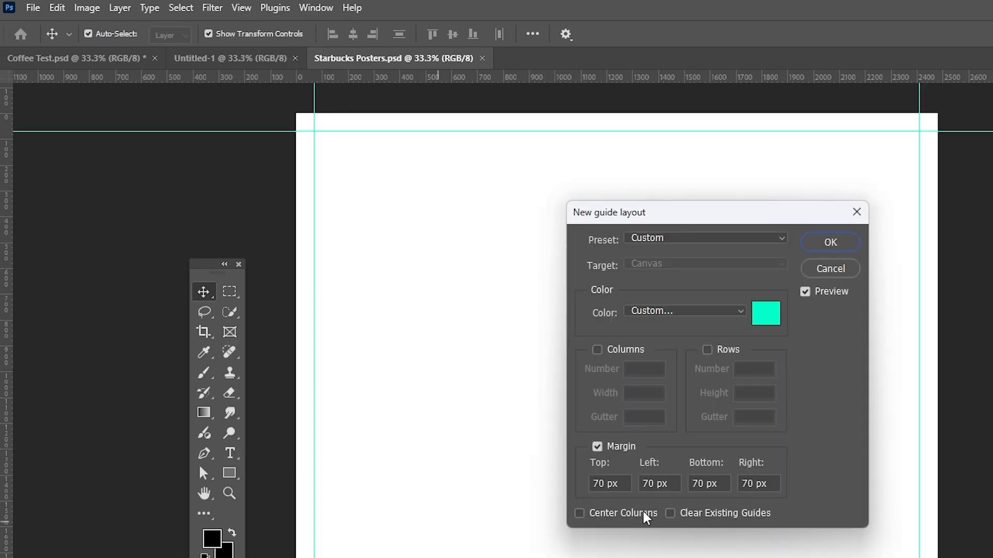
{"action": "left_click", "coordinate": [598, 449]}
{"action": "left_click", "coordinate": [597, 450]}
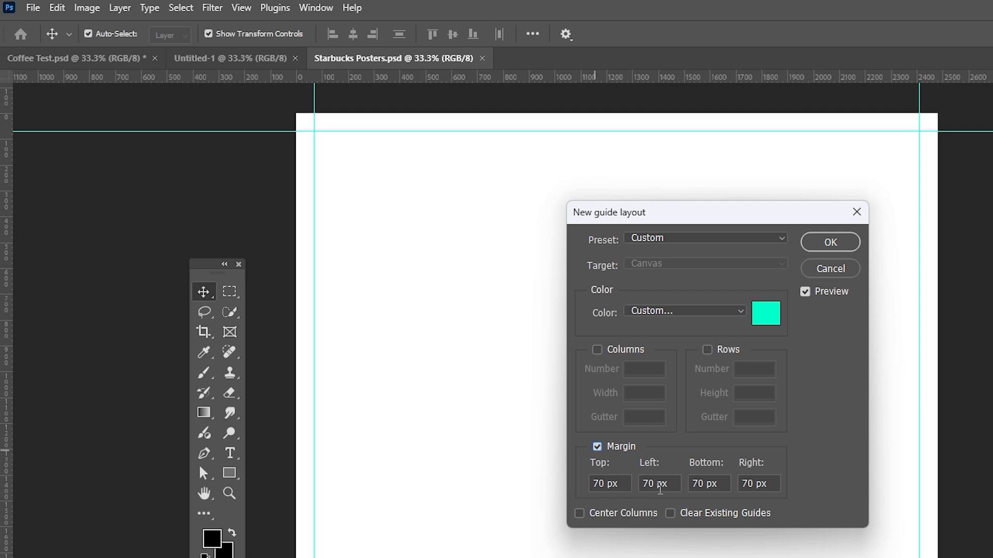
{"action": "left_click", "coordinate": [830, 242]}
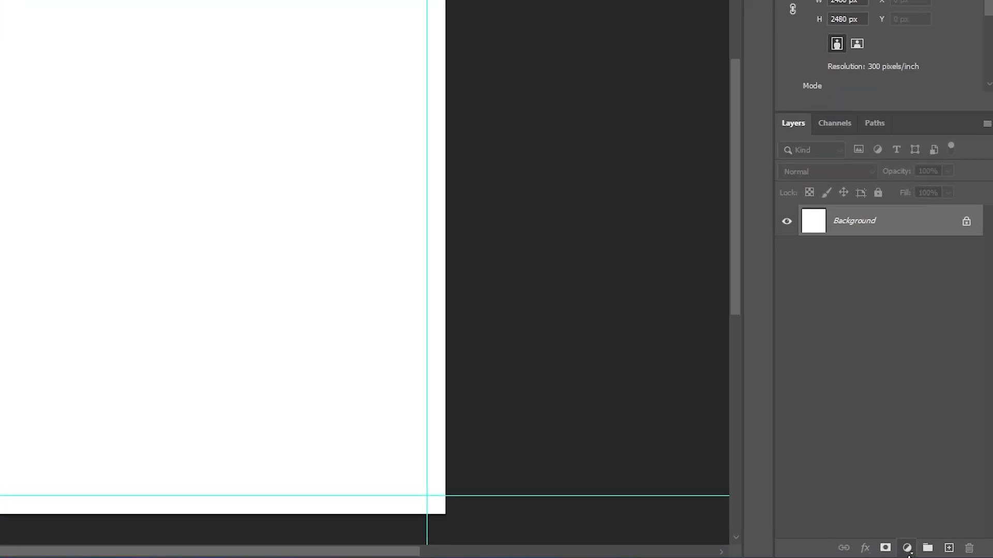
- Add a Gradient fill layer and pick the teal gradient preset from the Basics folder
{"action": "left_click", "coordinate": [907, 549]}
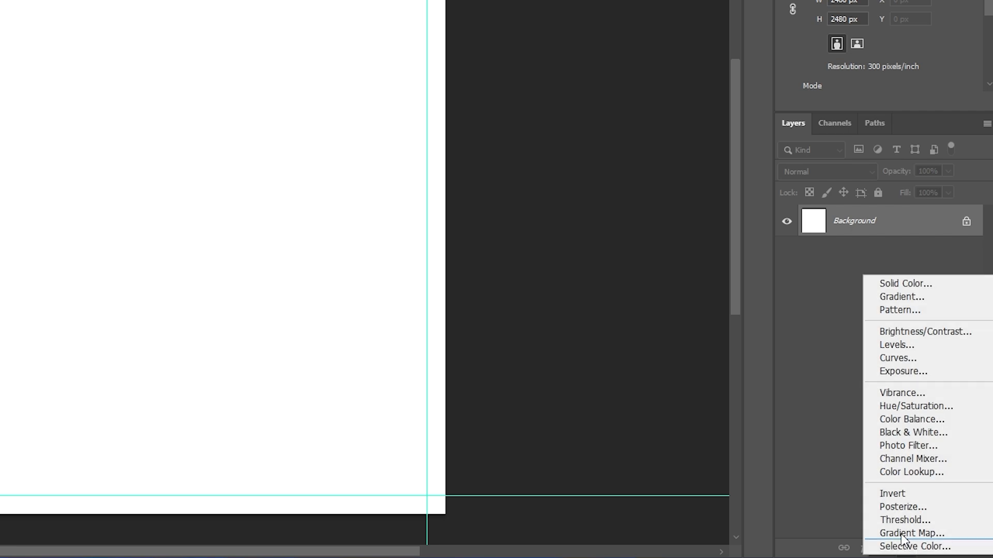
{"action": "left_click", "coordinate": [881, 298]}
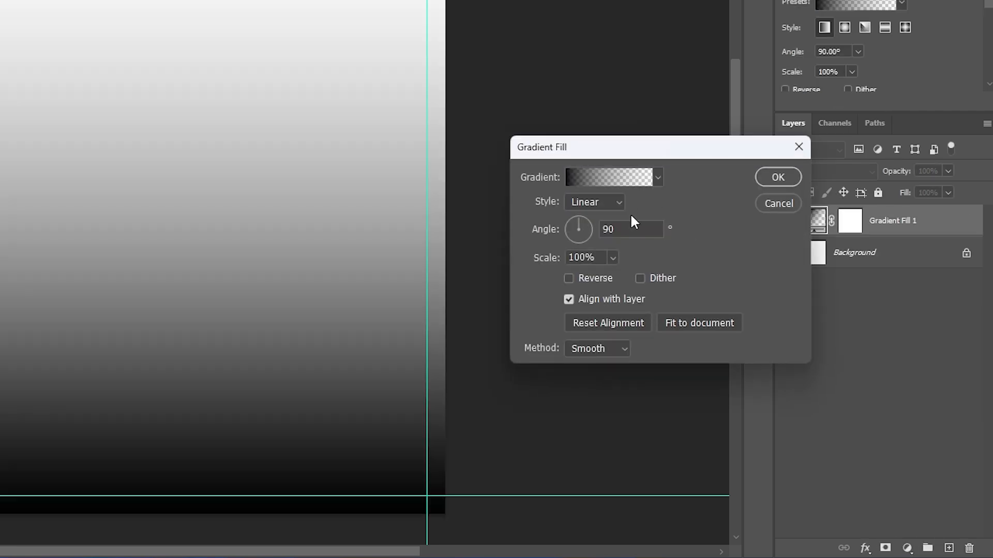
{"action": "left_click", "coordinate": [586, 181]}
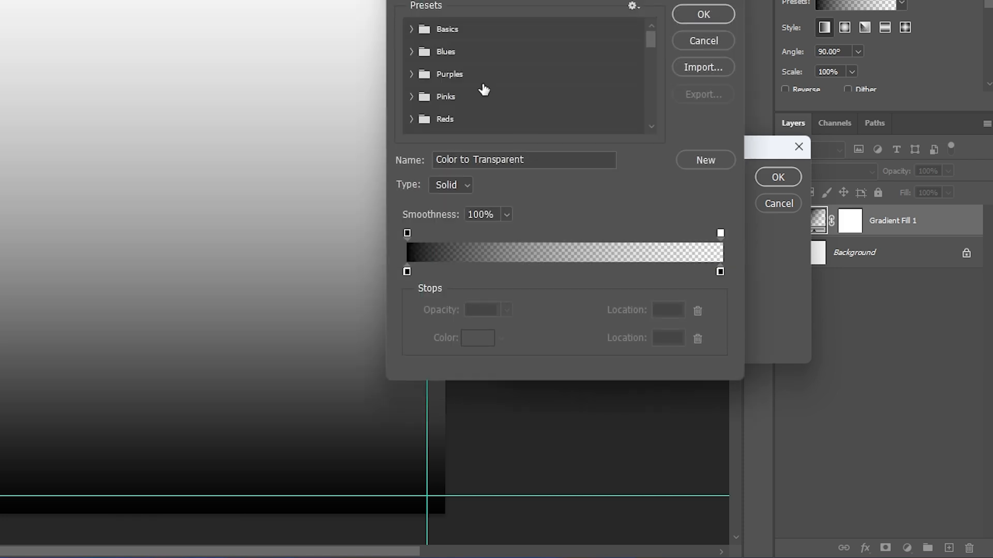
{"action": "left_click", "coordinate": [412, 30]}
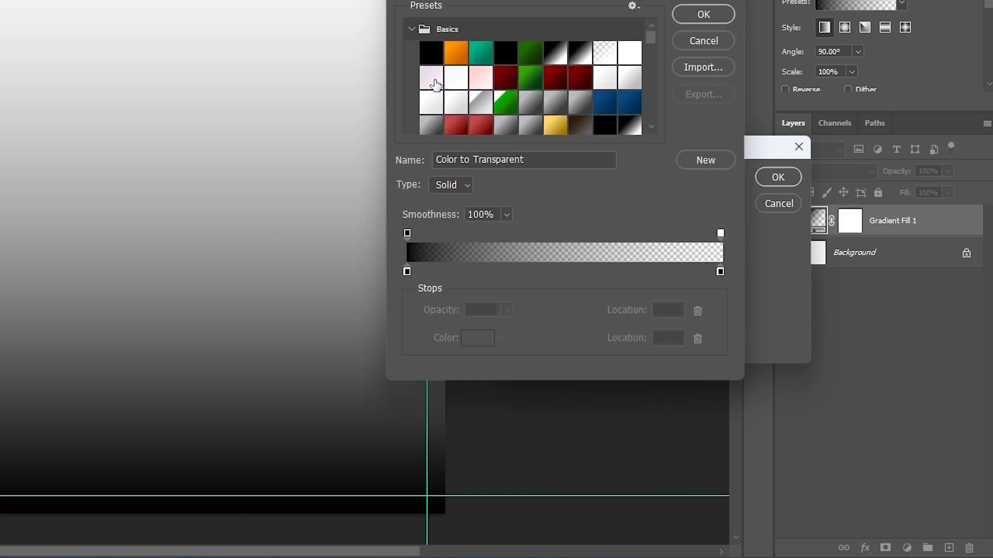
{"action": "left_click", "coordinate": [480, 52]}
{"action": "double_click", "coordinate": [407, 270]}
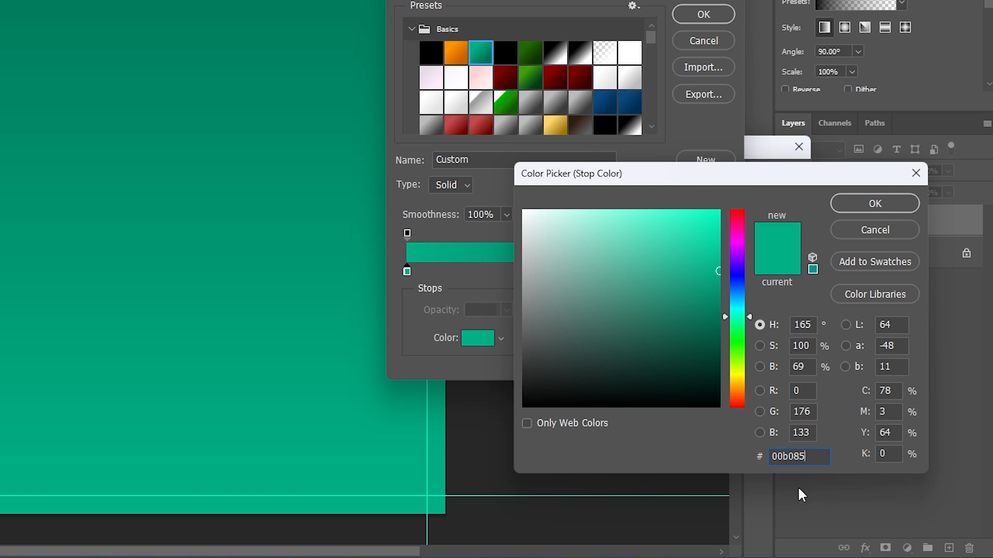
{"action": "left_click", "coordinate": [870, 207]}
- Set the gradient's right color stop to the darker green 00694f and confirm the gradient
{"action": "double_click", "coordinate": [718, 272]}
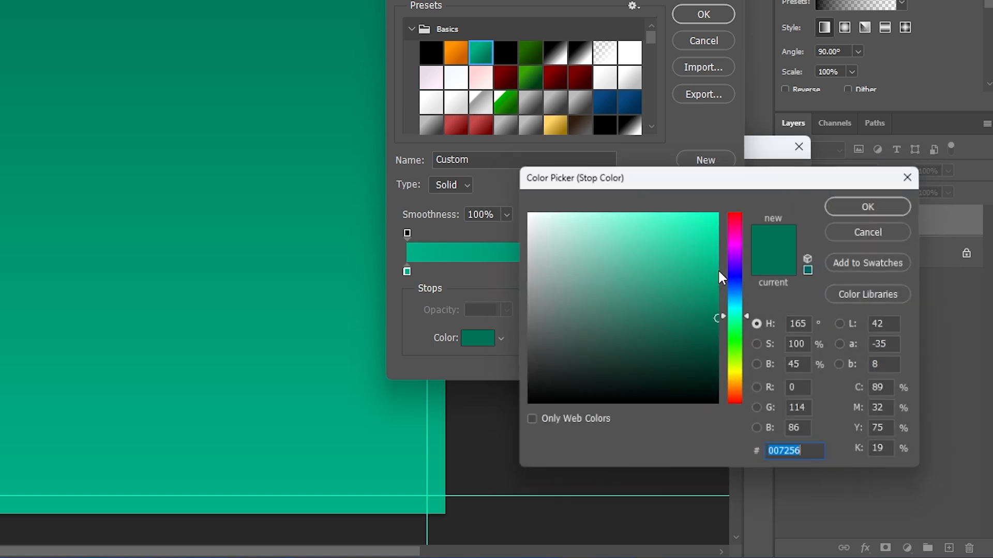
{"action": "left_click", "coordinate": [720, 327]}
{"action": "left_click_drag", "start_coordinate": [720, 326], "coordinate": [718, 326]}
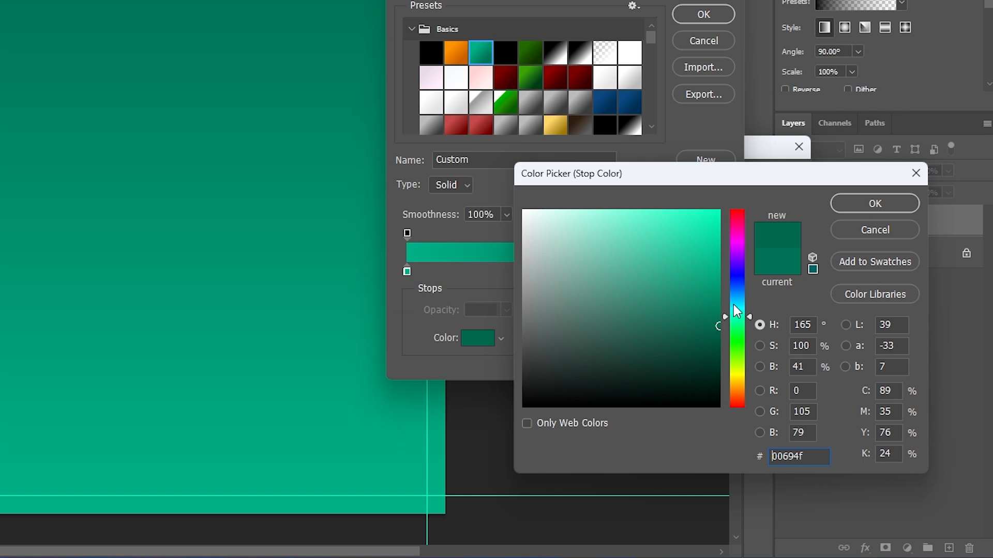
{"action": "left_click", "coordinate": [858, 207]}
{"action": "left_click", "coordinate": [701, 19]}
- Change the gradient fill style to Radial and apply it
{"action": "left_click", "coordinate": [589, 203]}
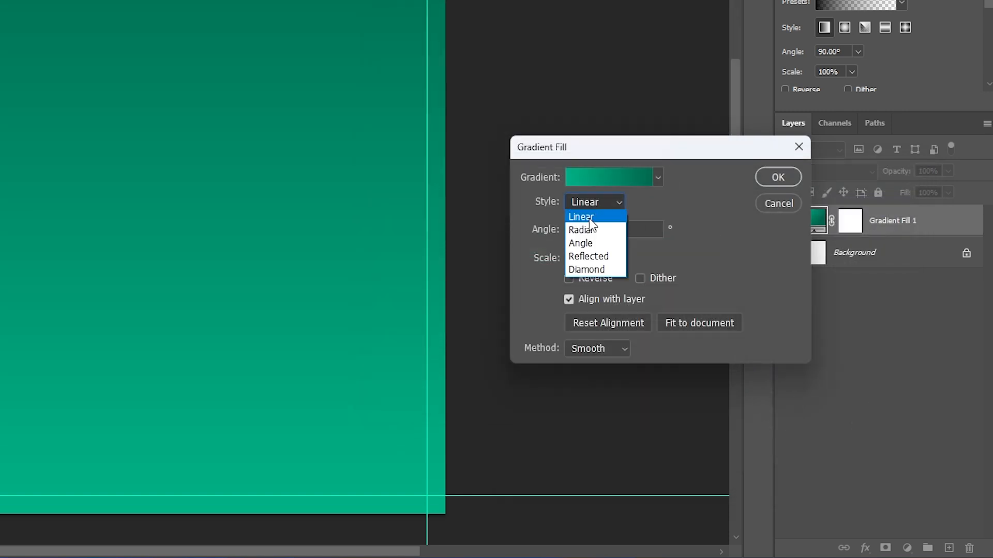
{"action": "left_click", "coordinate": [589, 230]}
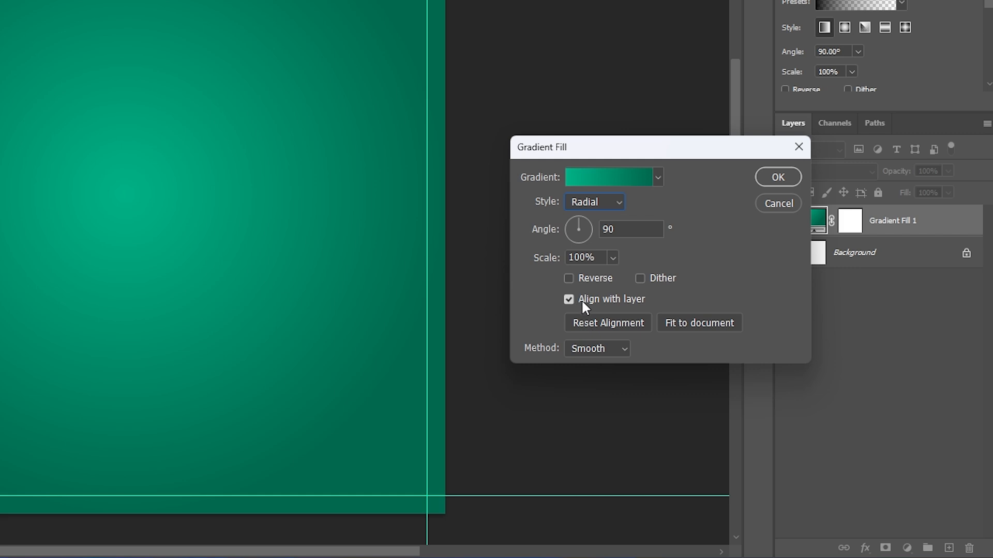
{"action": "left_click", "coordinate": [774, 178]}
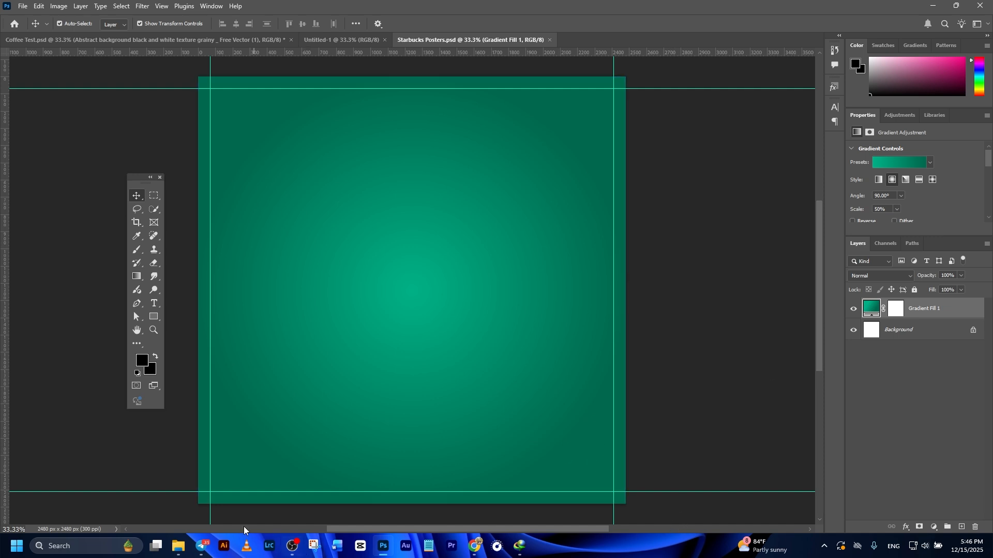
- Place the grainy black-and-white abstract texture image from the BG folder onto the canvas above the gradient
{"action": "left_click", "coordinate": [178, 547]}
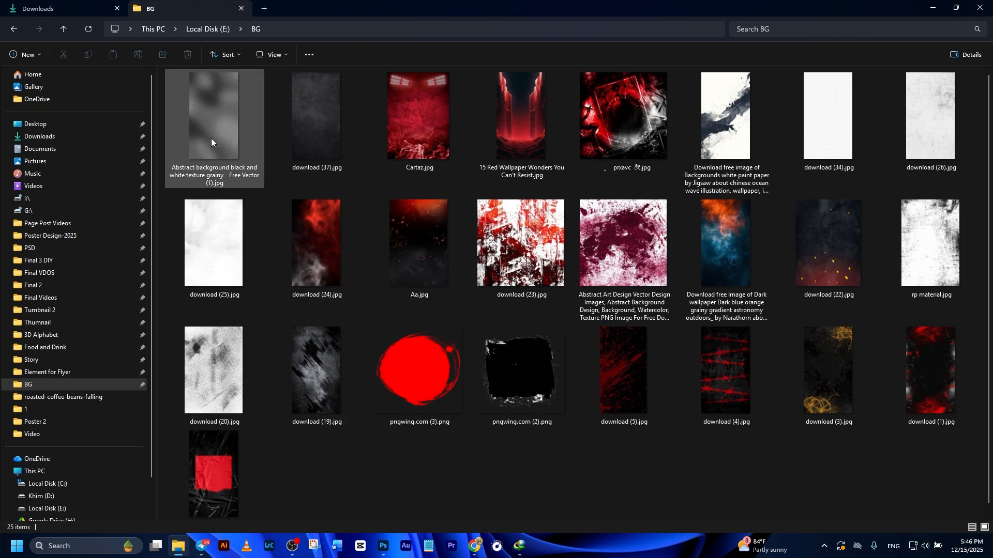
{"action": "left_click_drag", "start_coordinate": [210, 135], "coordinate": [417, 383]}
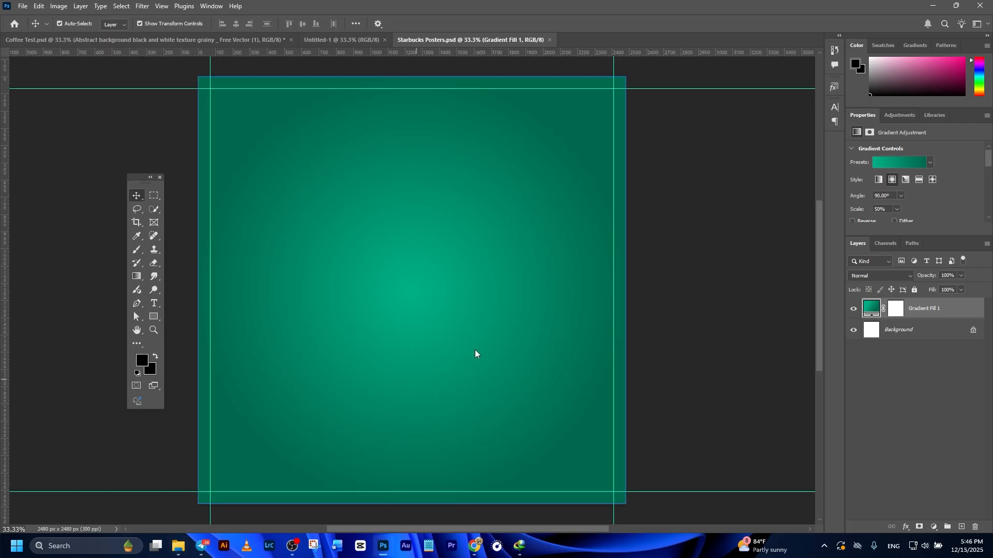
{"action": "left_click_drag", "start_coordinate": [532, 283], "coordinate": [627, 279]}
{"action": "left_click", "coordinate": [513, 23]}
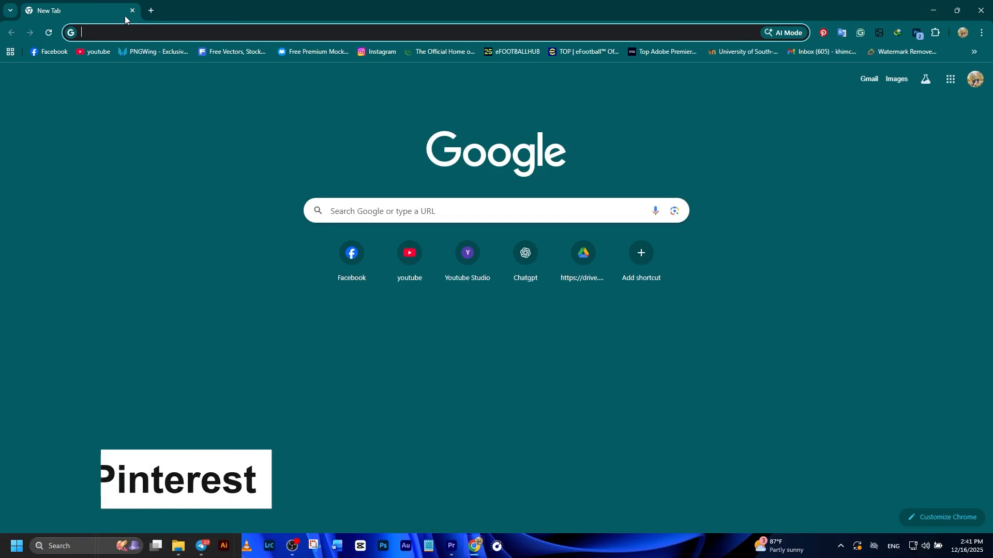
- Open Pinterest and search for texture background images
{"action": "left_click", "coordinate": [111, 33]}
{"action": "type", "text": "Pinterest.com"}
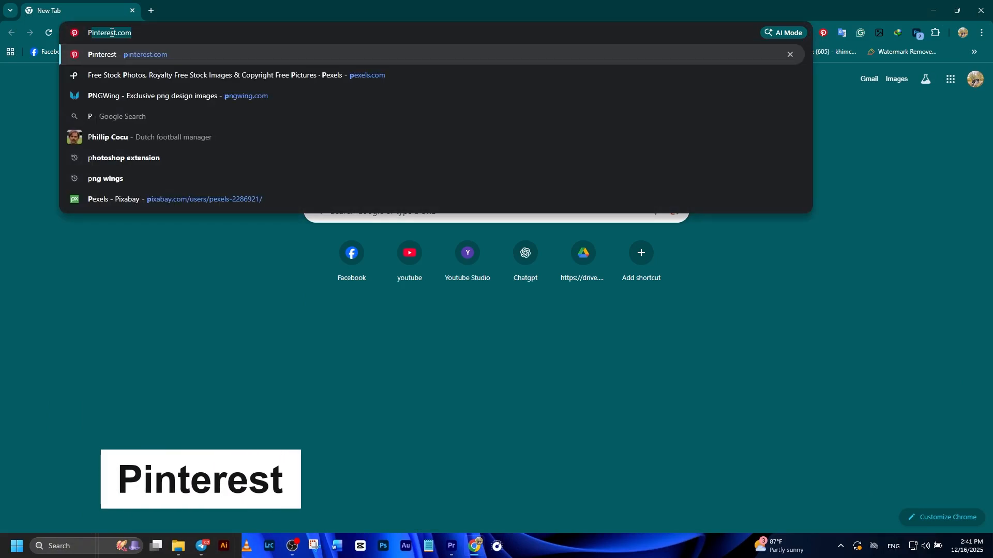
{"action": "key", "text": "Return"}
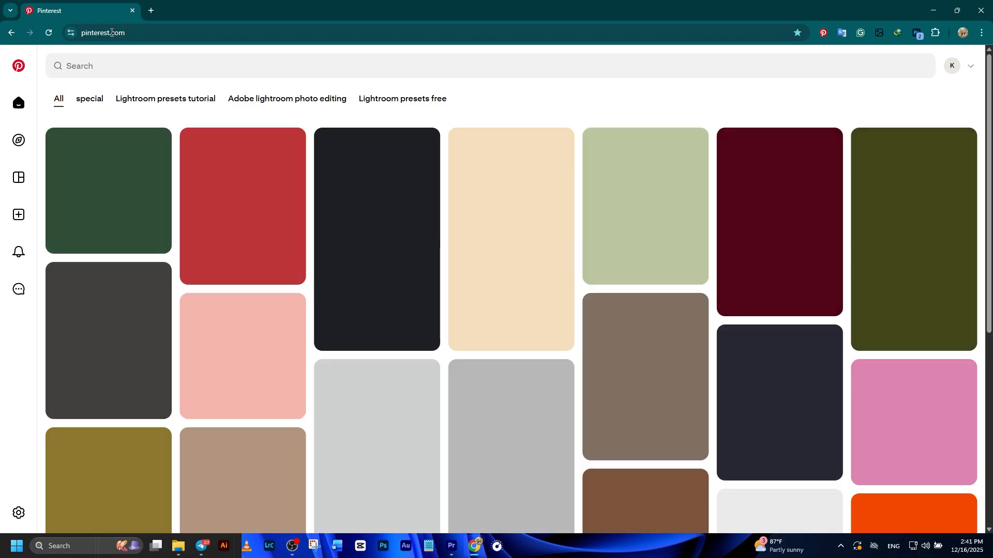
{"action": "left_click", "coordinate": [127, 65]}
{"action": "type", "text": "Tex"}
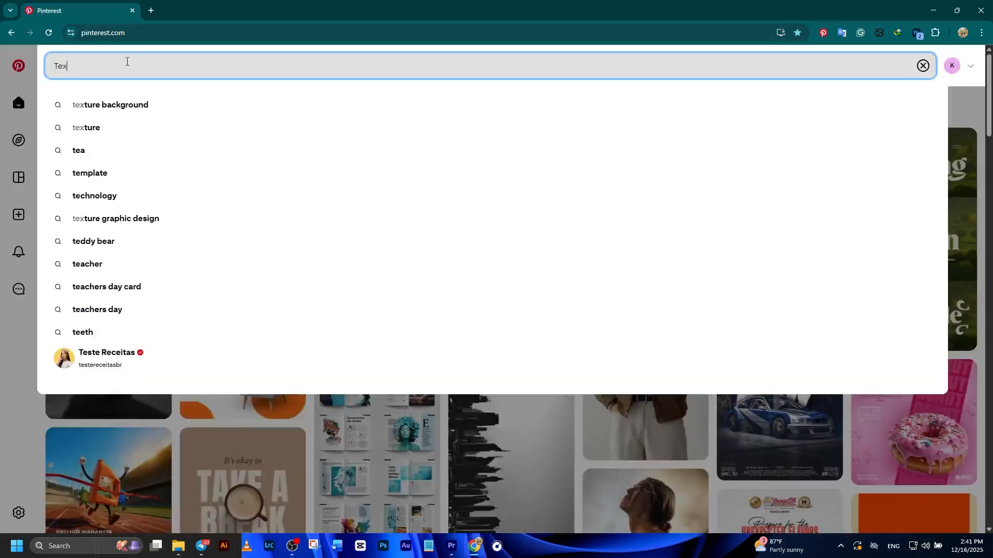
{"action": "left_click", "coordinate": [129, 104]}
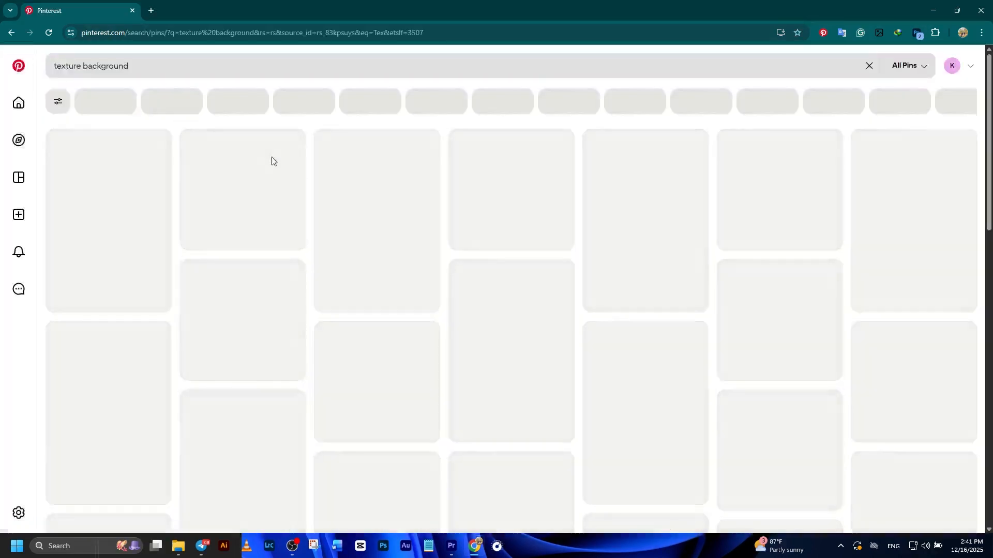
{"action": "scroll", "coordinate": [311, 185], "scroll_direction": "down", "scroll_amount": 10}
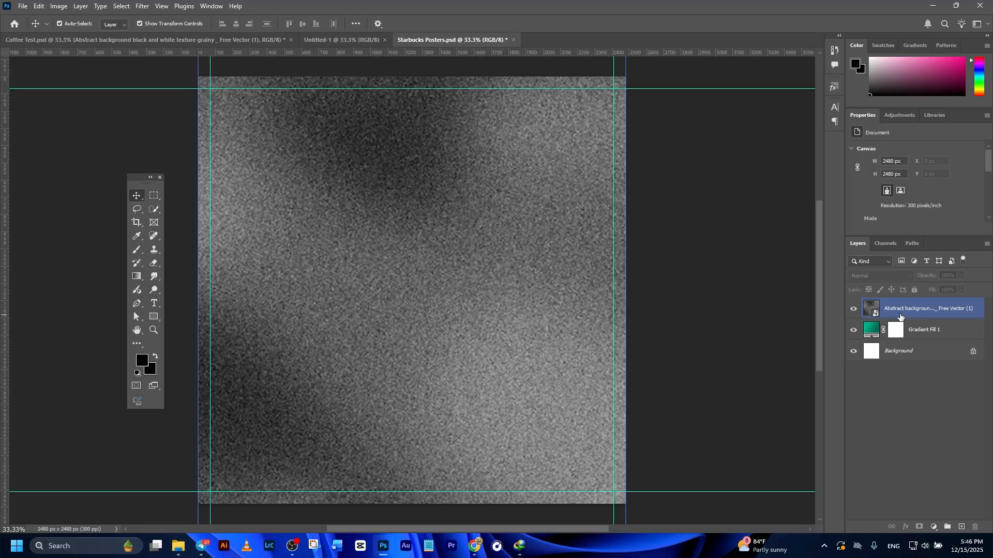
- Set the texture layer's blend mode to Soft Light and its opacity to 30%
{"action": "left_click", "coordinate": [910, 316]}
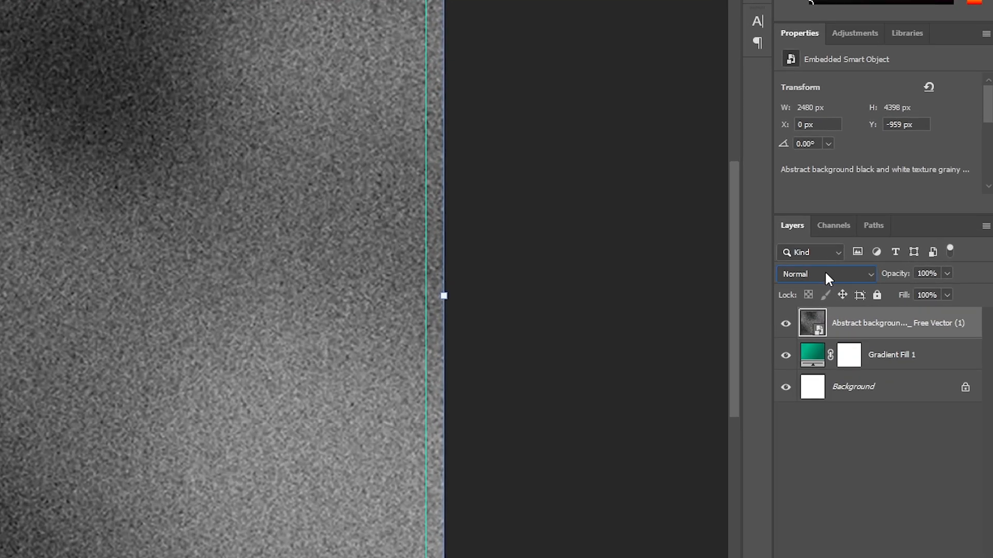
{"action": "left_click", "coordinate": [879, 274]}
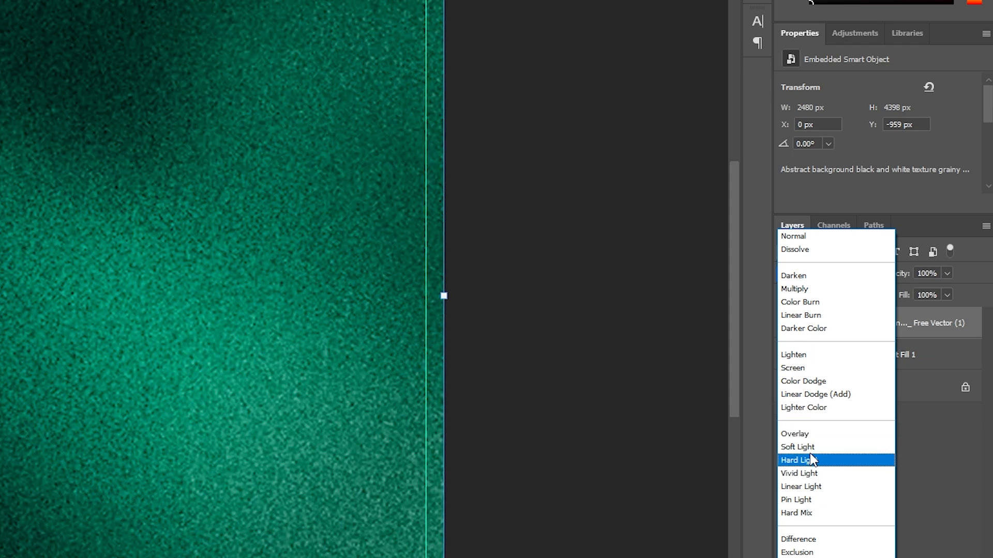
{"action": "left_click", "coordinate": [805, 447]}
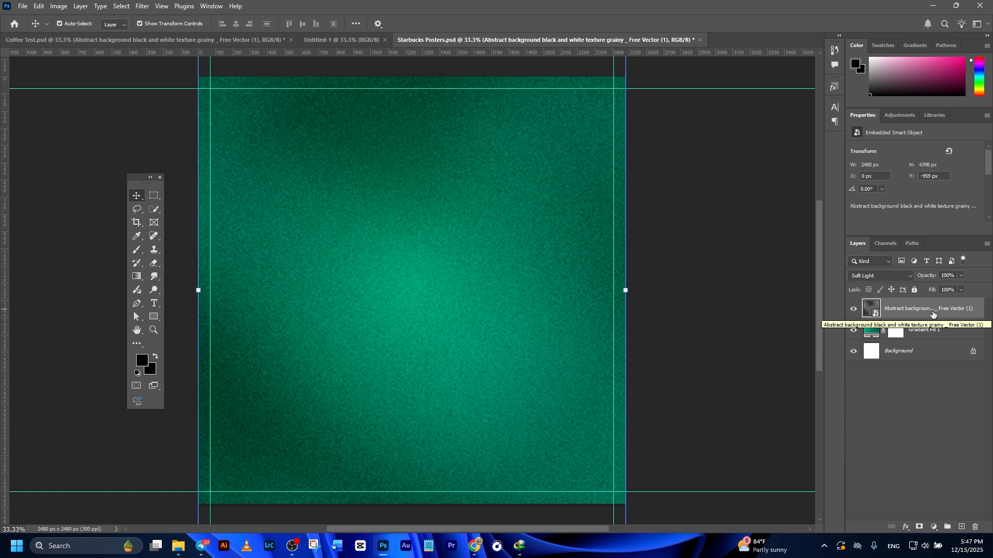
{"action": "key", "text": "3"}
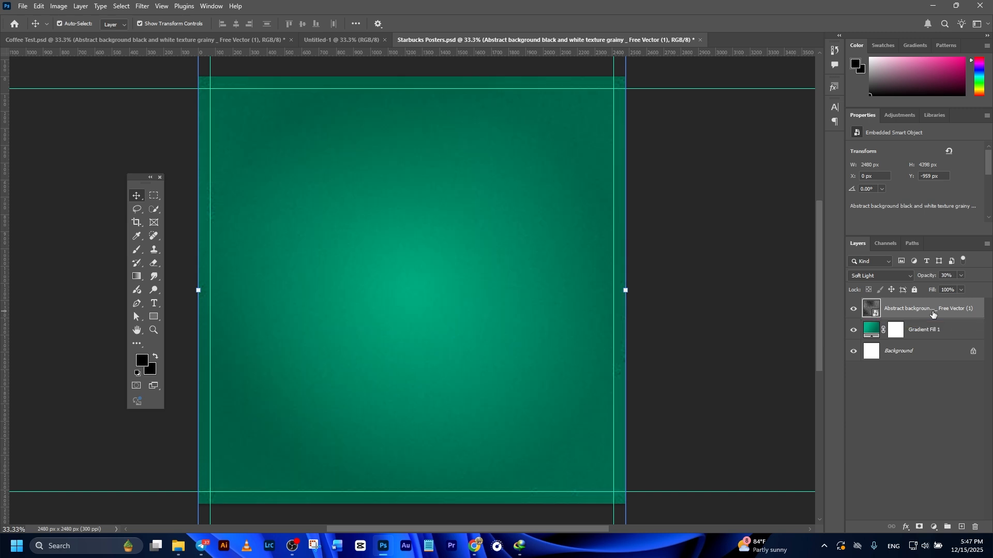
{"action": "left_click", "coordinate": [927, 367]}
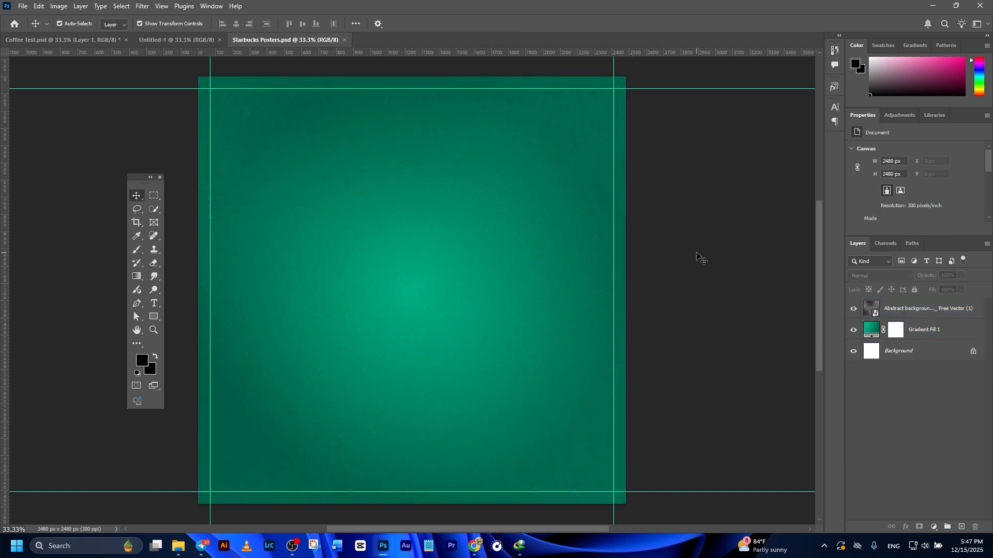
{"action": "left_click", "coordinate": [387, 403]}
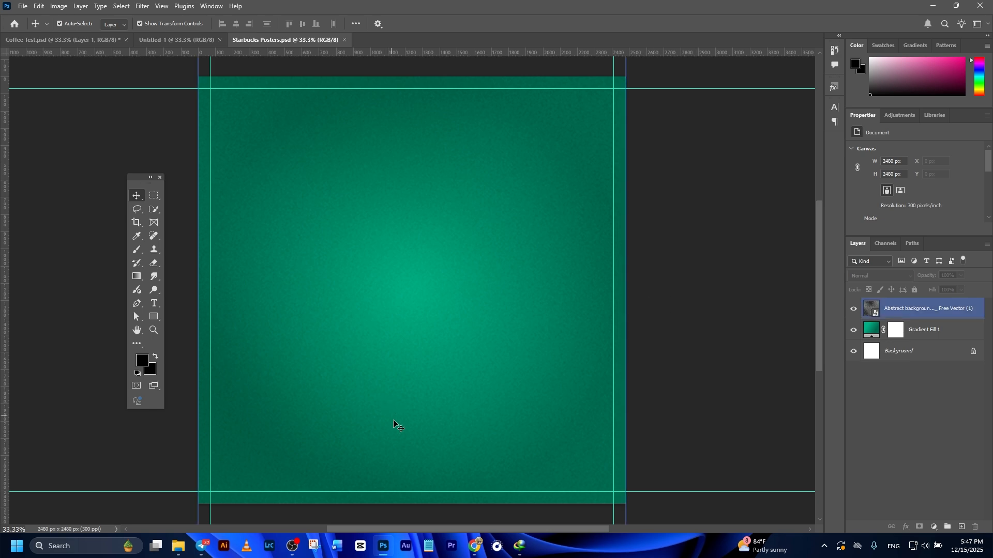
- Place the Starbucks Cup.png image from the Downloads folder onto the poster canvas
{"action": "left_click", "coordinate": [178, 546]}
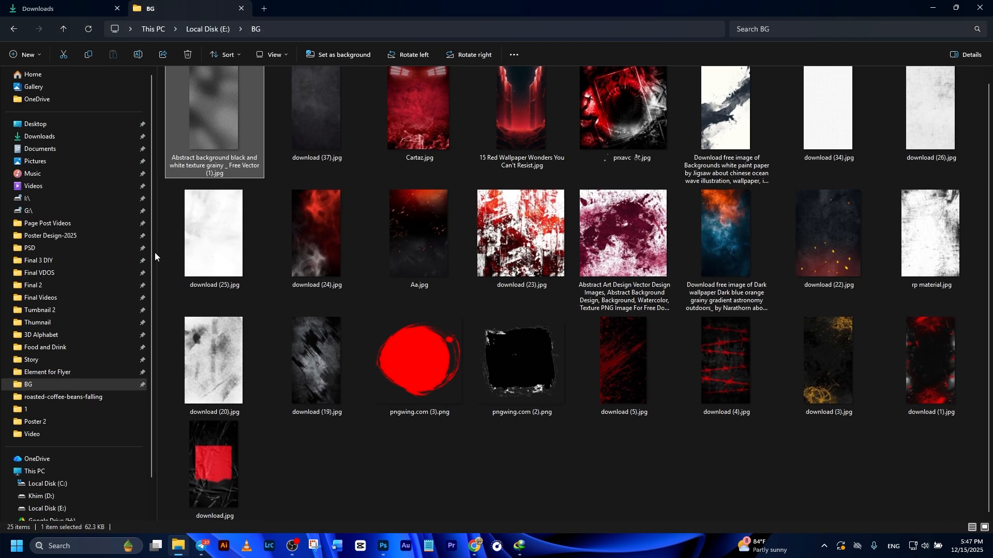
{"action": "left_click", "coordinate": [55, 14]}
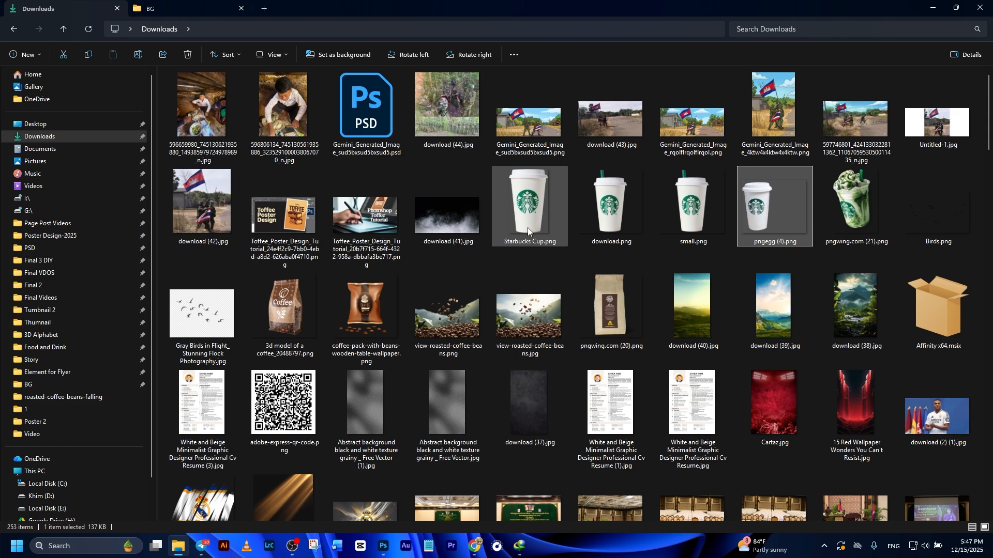
{"action": "left_click_drag", "start_coordinate": [527, 227], "coordinate": [422, 405]}
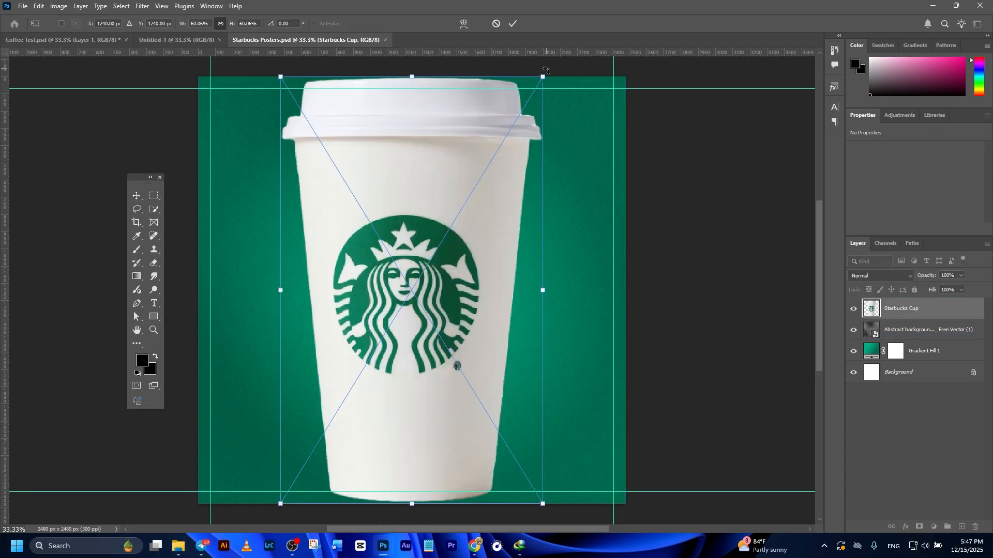
- Scale the cup to about 39% and rotate it about -10° in the middle of the canvas, then commit
{"action": "left_click_drag", "start_coordinate": [542, 79], "coordinate": [507, 117]}
{"action": "left_click_drag", "start_coordinate": [530, 472], "coordinate": [560, 446]}
{"action": "left_click_drag", "start_coordinate": [426, 370], "coordinate": [435, 386]}
{"action": "left_click_drag", "start_coordinate": [485, 117], "coordinate": [460, 189]}
{"action": "left_click_drag", "start_coordinate": [386, 338], "coordinate": [390, 336]}
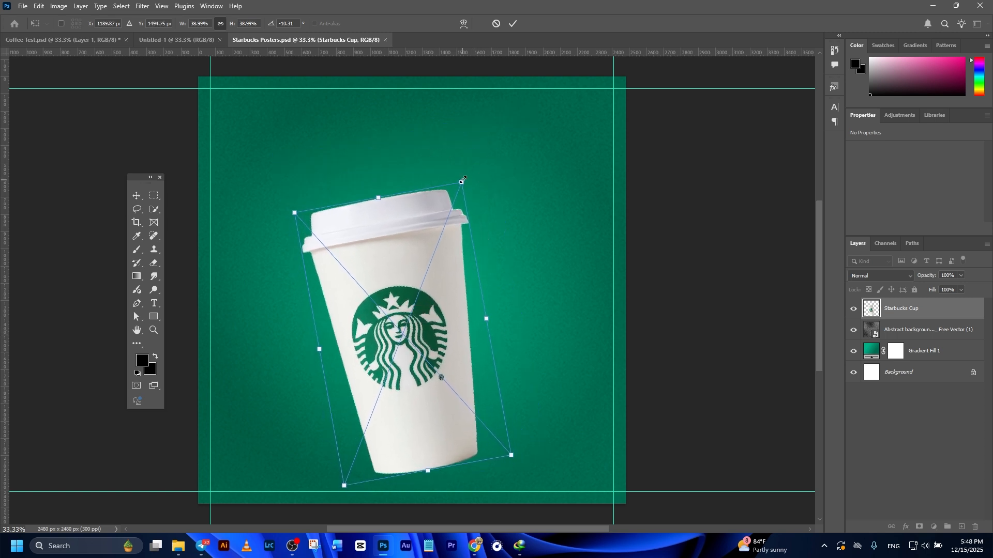
{"action": "left_click_drag", "start_coordinate": [462, 179], "coordinate": [468, 164]}
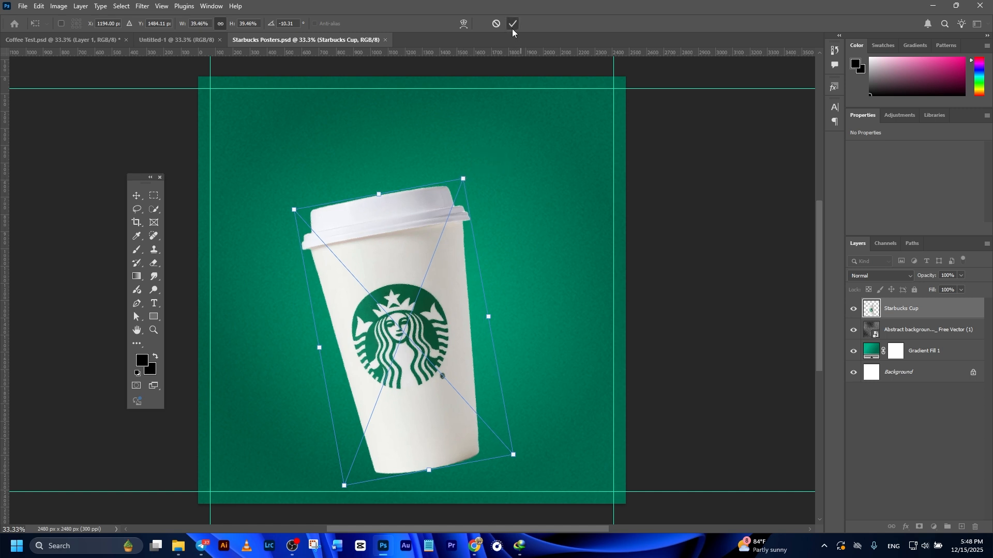
{"action": "left_click", "coordinate": [512, 24]}
- Add a new layer beneath the cup and paint a black soft round brush stroke under the cup's base as a shadow
{"action": "left_click", "coordinate": [683, 252]}
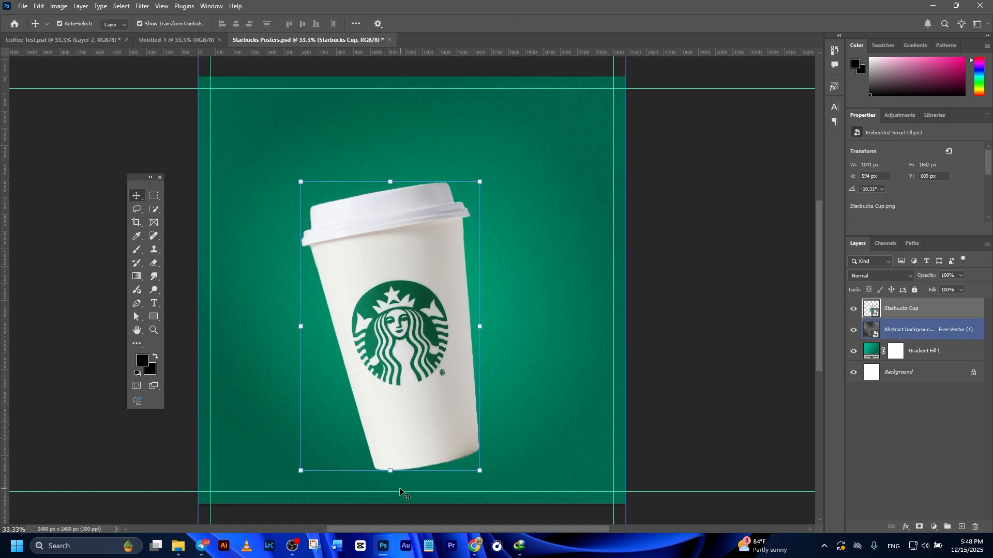
{"action": "left_click", "coordinate": [427, 336]}
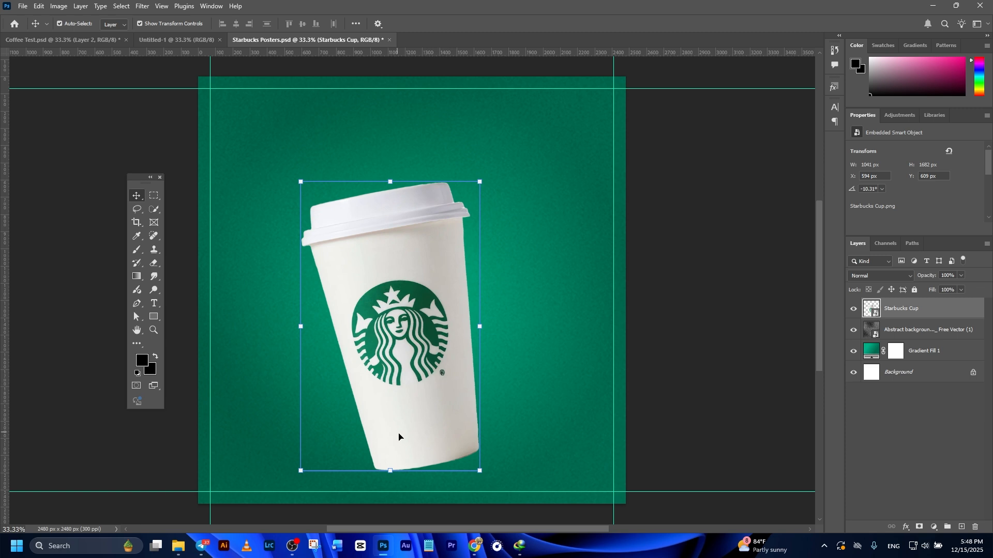
{"action": "left_click", "coordinate": [961, 527], "text": "ctrl"}
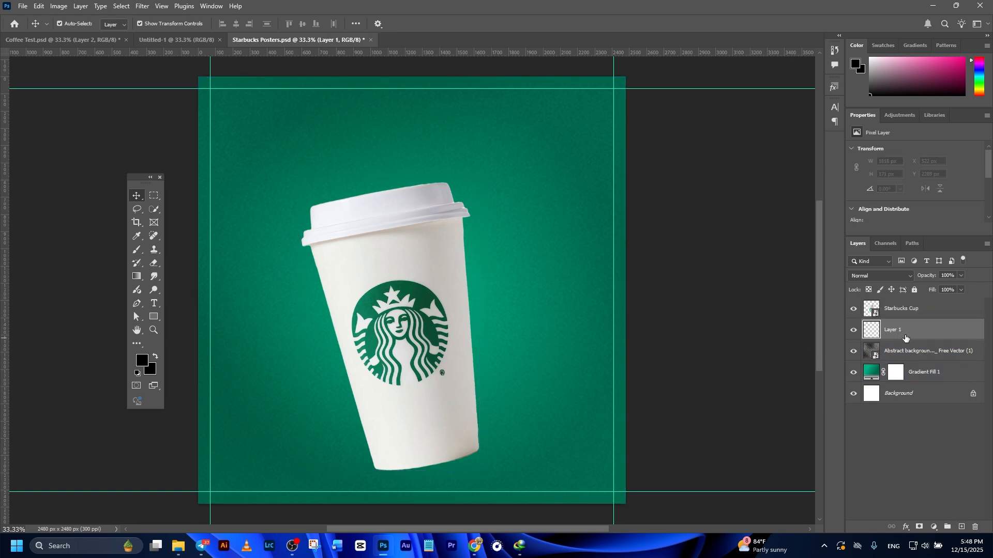
{"action": "left_click", "coordinate": [137, 251]}
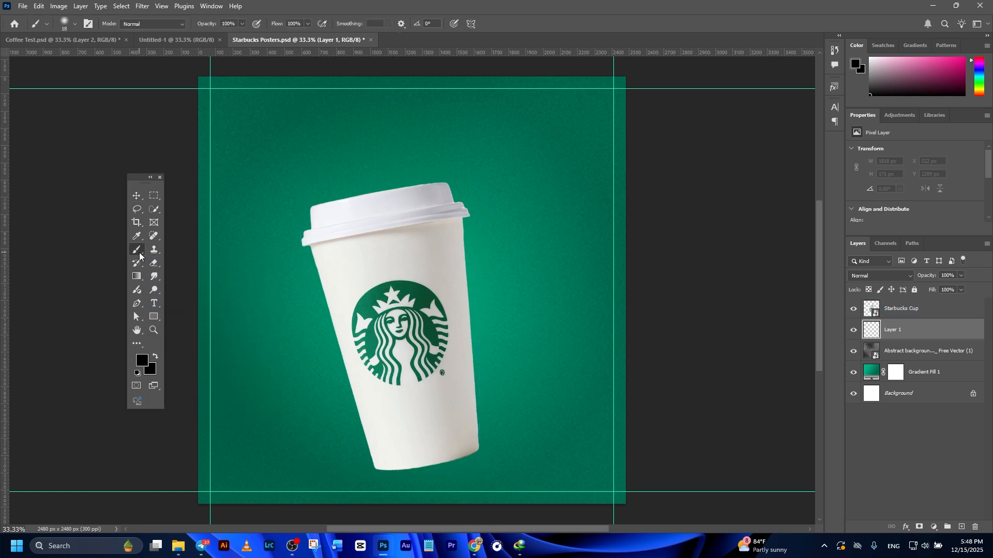
{"action": "left_click", "coordinate": [64, 25]}
{"action": "left_click", "coordinate": [65, 159]}
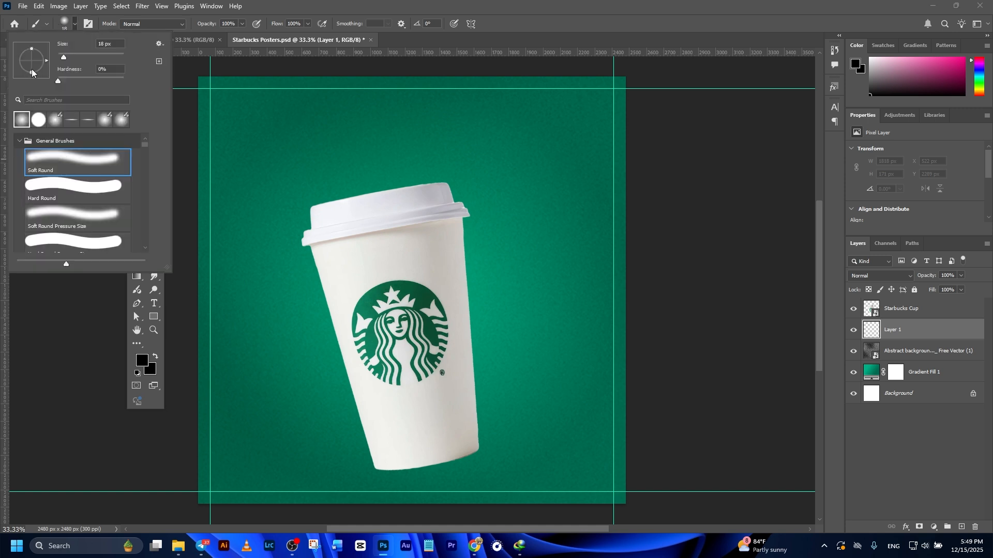
{"action": "left_click_drag", "start_coordinate": [32, 70], "coordinate": [33, 61]}
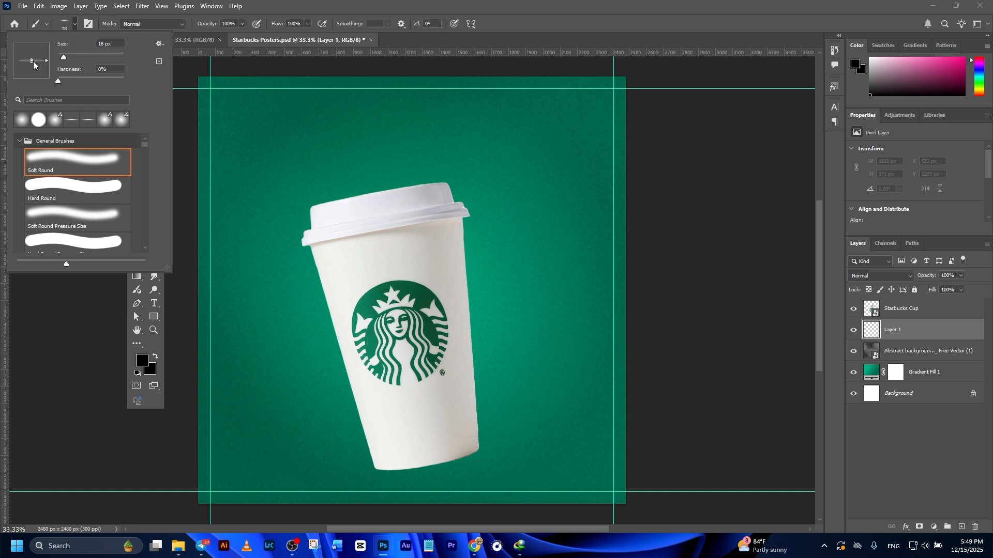
{"action": "left_click", "coordinate": [234, 25]}
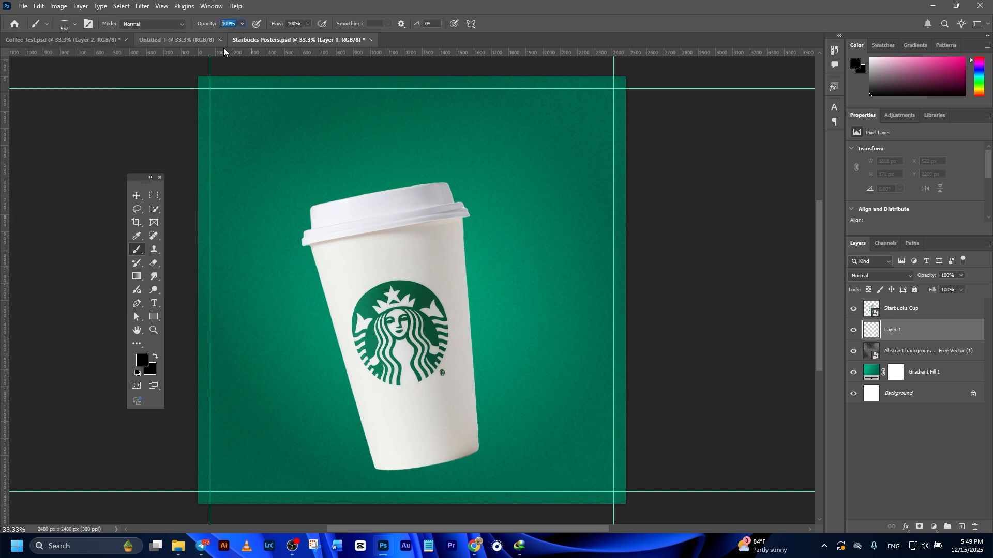
{"action": "left_click", "coordinate": [141, 362]}
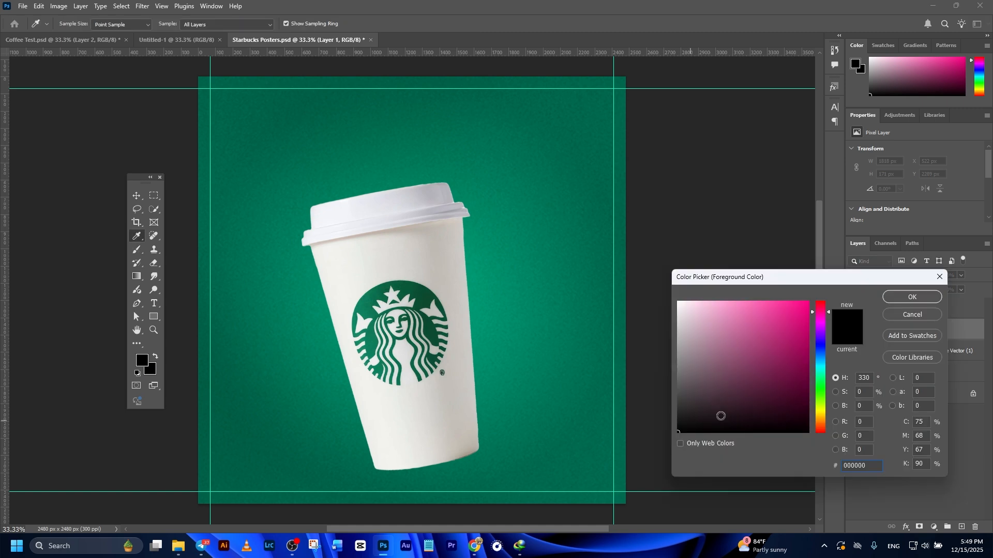
{"action": "left_click", "coordinate": [912, 297]}
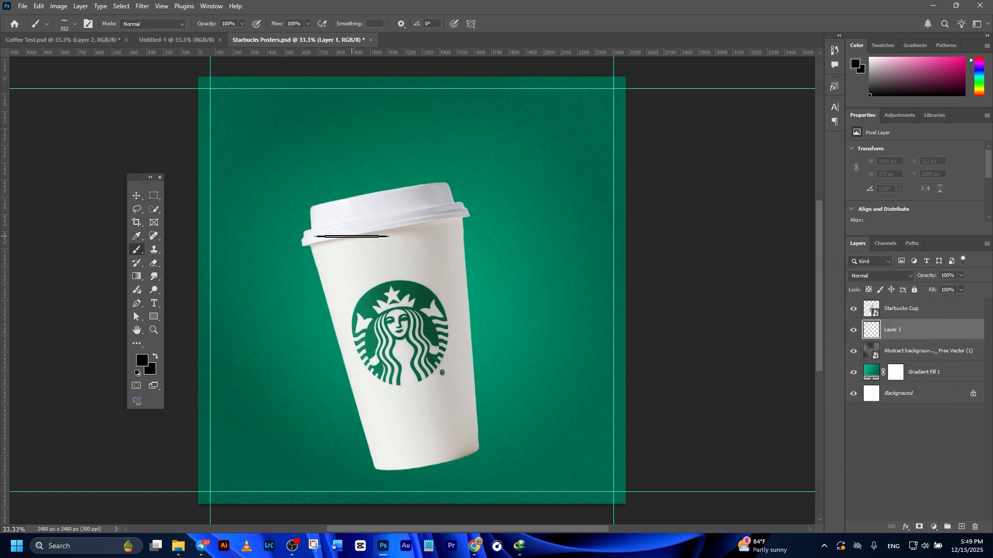
{"action": "right_click", "coordinate": [341, 227], "text": "alt"}
{"action": "mouse_move", "coordinate": [345, 228]}
{"action": "left_mouse_down"}
{"action": "mouse_move", "coordinate": [409, 232]}
{"action": "mouse_move", "coordinate": [339, 238]}
{"action": "mouse_move", "coordinate": [372, 240]}
{"action": "mouse_move", "coordinate": [357, 244]}
{"action": "mouse_move", "coordinate": [366, 248]}
{"action": "left_mouse_up"}
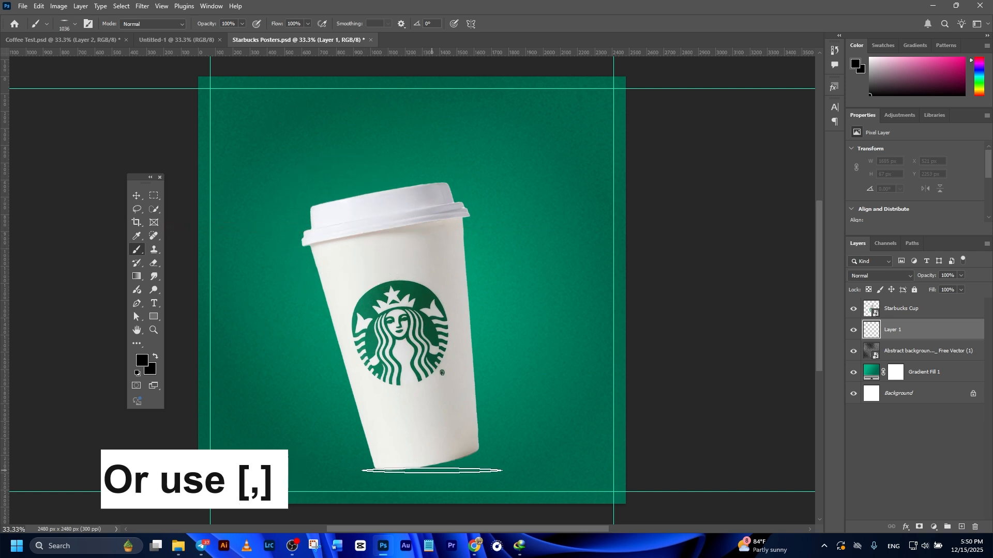
{"action": "left_click", "coordinate": [432, 471]}
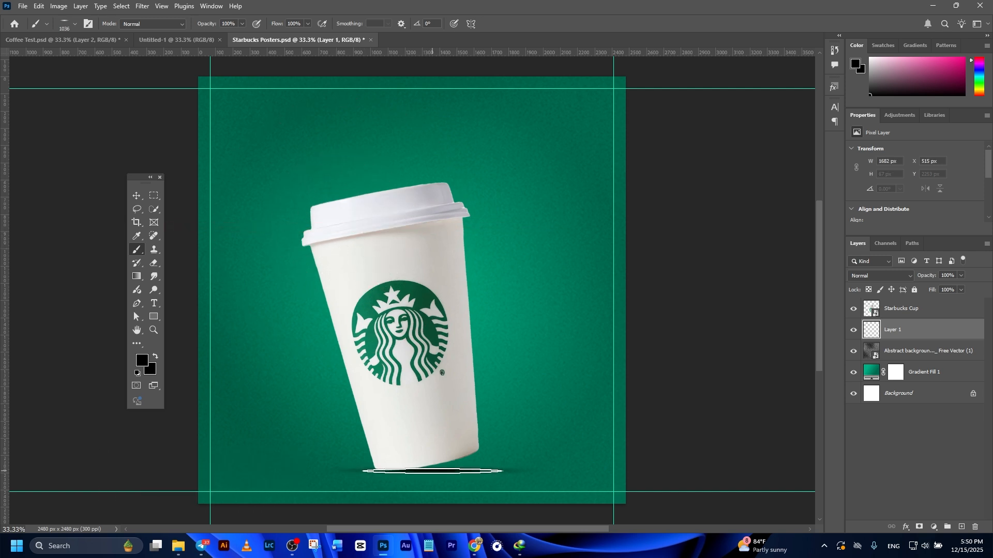
- Free-transform the shadow stroke, stretching it wider and taller beneath the cup's base
{"action": "key", "text": "ctrl+t"}
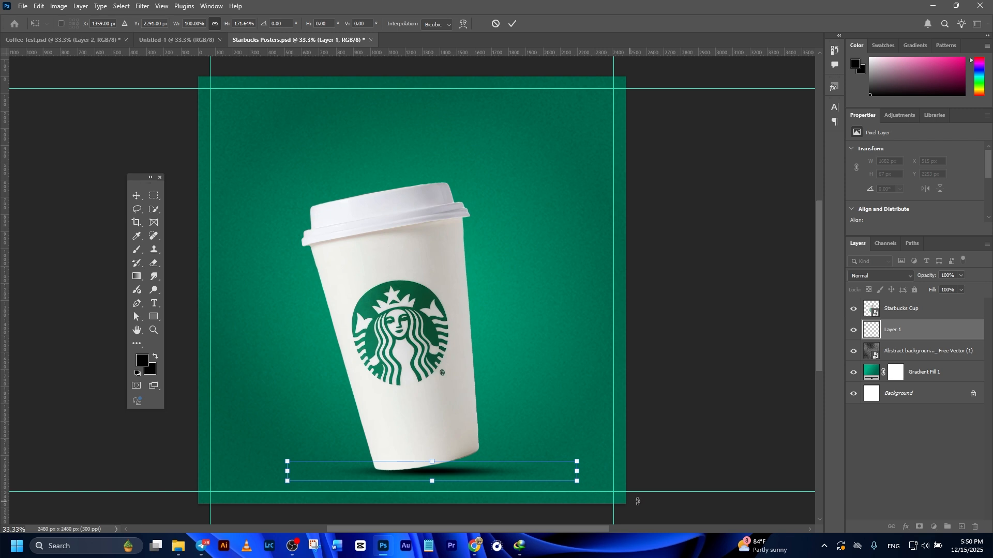
{"action": "left_click_drag", "start_coordinate": [432, 476], "coordinate": [434, 480]}
{"action": "key", "text": "Return"}
{"action": "left_click", "coordinate": [729, 257]}
{"action": "left_click", "coordinate": [463, 477]}
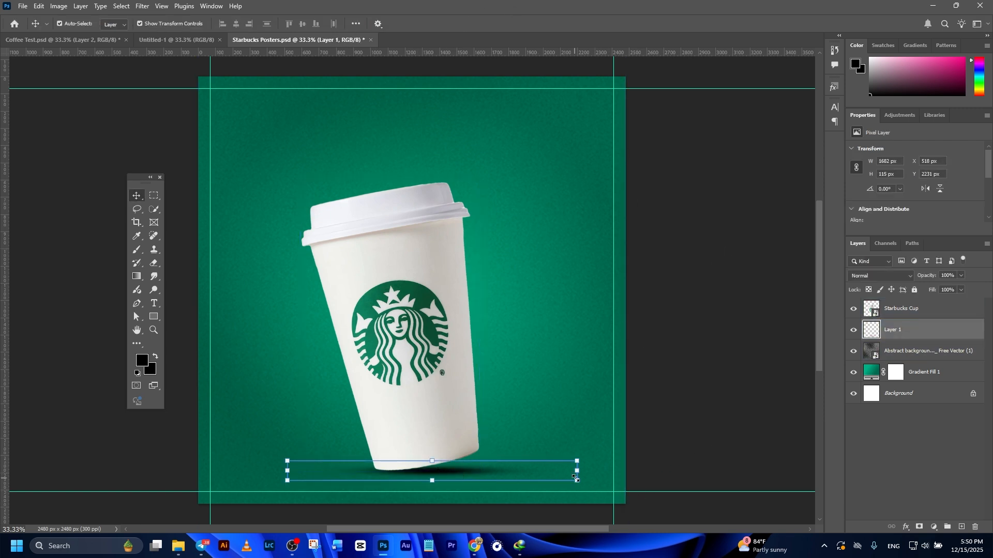
{"action": "left_click_drag", "start_coordinate": [578, 471], "coordinate": [588, 472]}
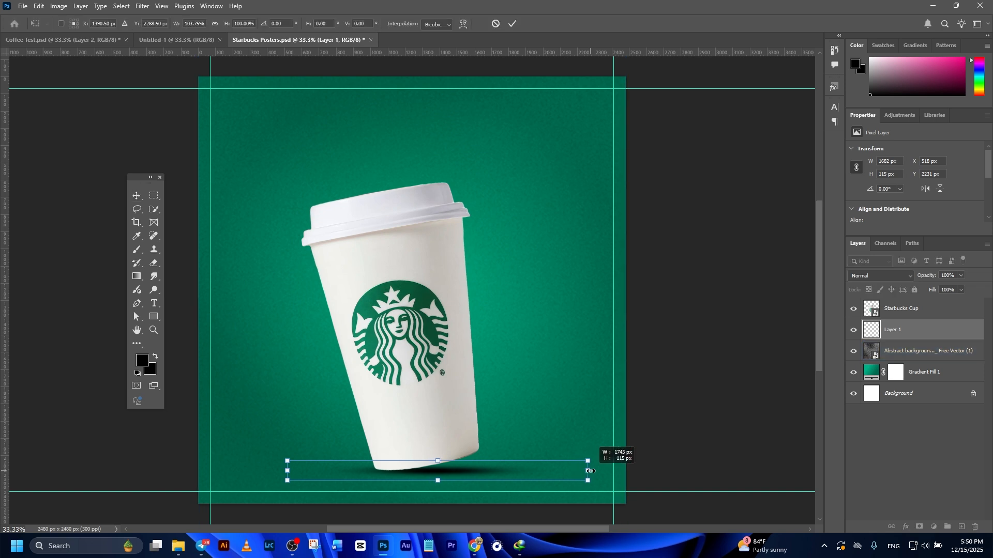
{"action": "left_click_drag", "start_coordinate": [505, 471], "coordinate": [500, 471]}
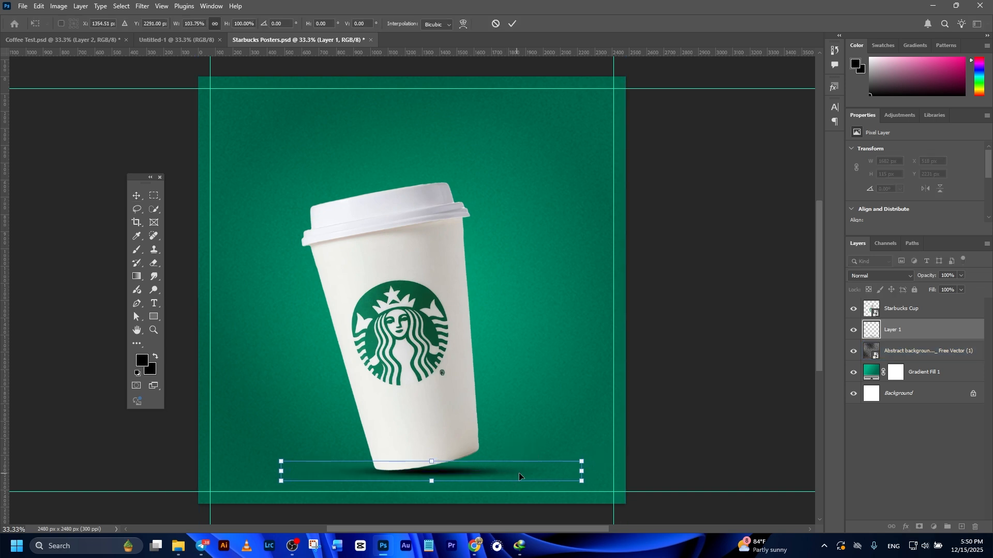
{"action": "left_click", "coordinate": [703, 429]}
- Set the shadow layer's blend mode to Multiply and its opacity to 80%
{"action": "left_click", "coordinate": [888, 328]}
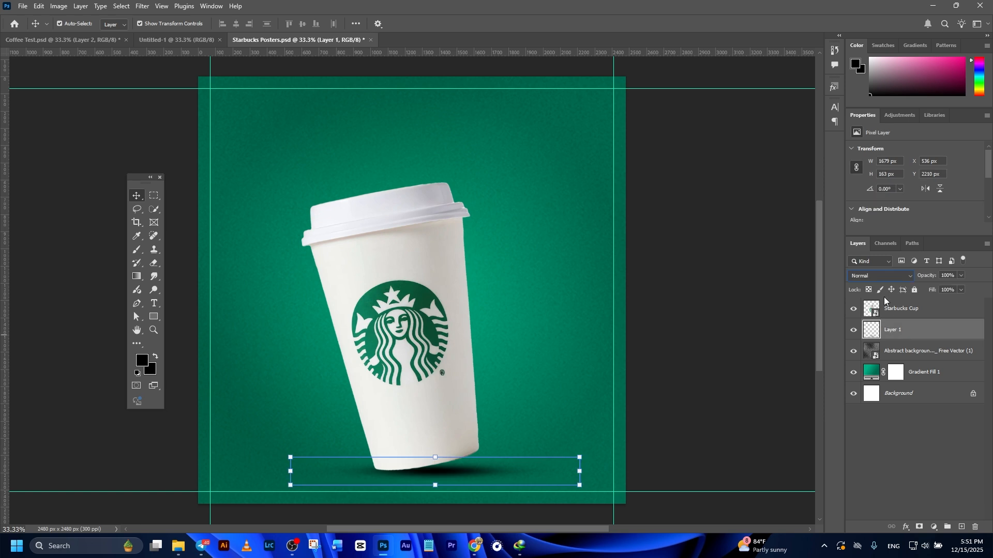
{"action": "left_click", "coordinate": [887, 278]}
{"action": "left_click", "coordinate": [778, 332]}
{"action": "left_click", "coordinate": [917, 357]}
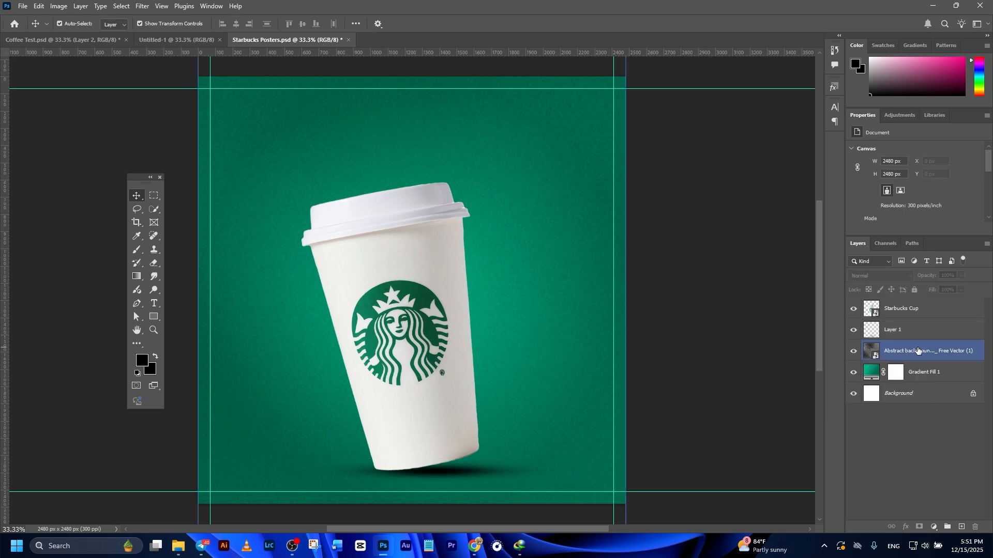
{"action": "left_click", "coordinate": [920, 337]}
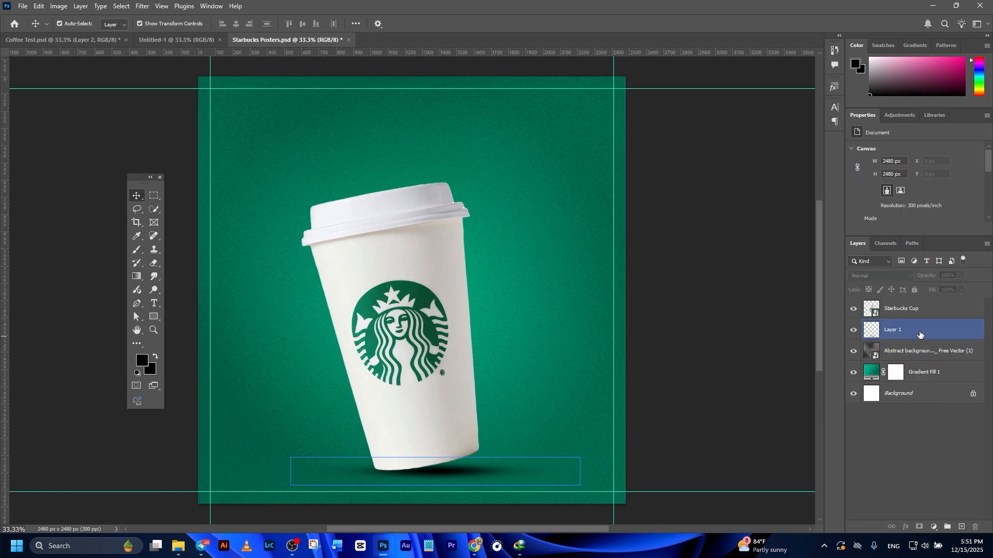
{"action": "key", "text": "8"}
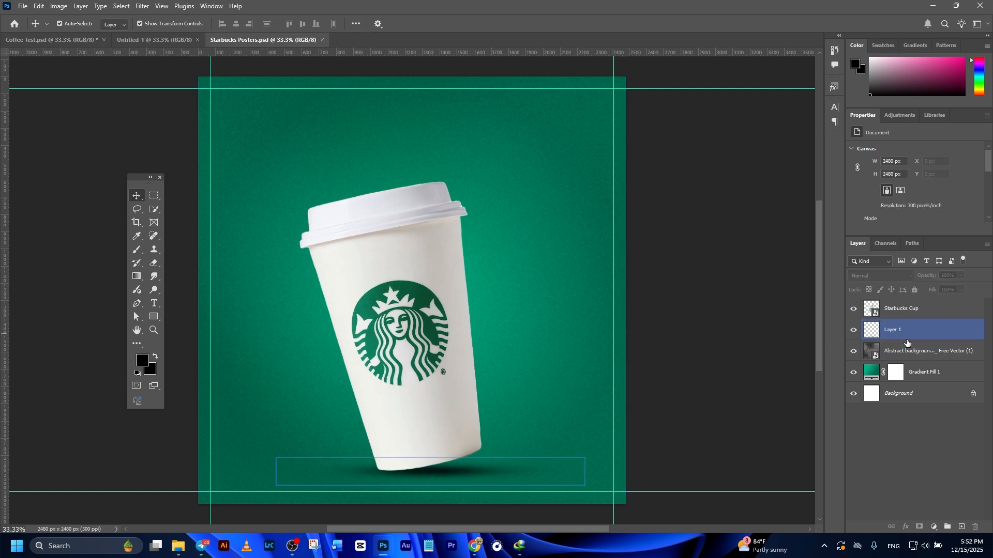
{"action": "left_click", "coordinate": [911, 331]}
- Link the cup and shadow layers and move them slightly to the right
{"action": "left_click", "coordinate": [910, 309], "text": "shift"}
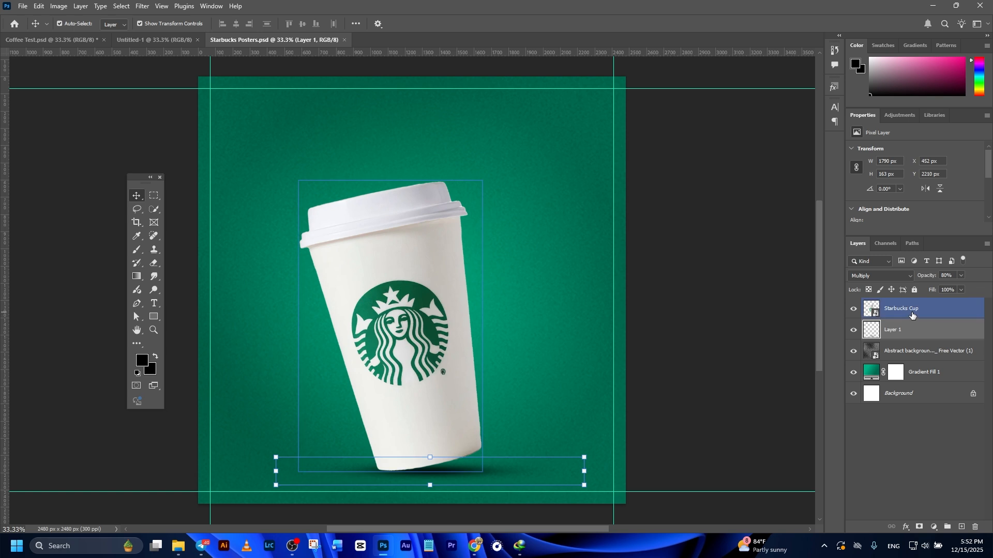
{"action": "left_click", "coordinate": [892, 528]}
{"action": "left_click", "coordinate": [773, 430]}
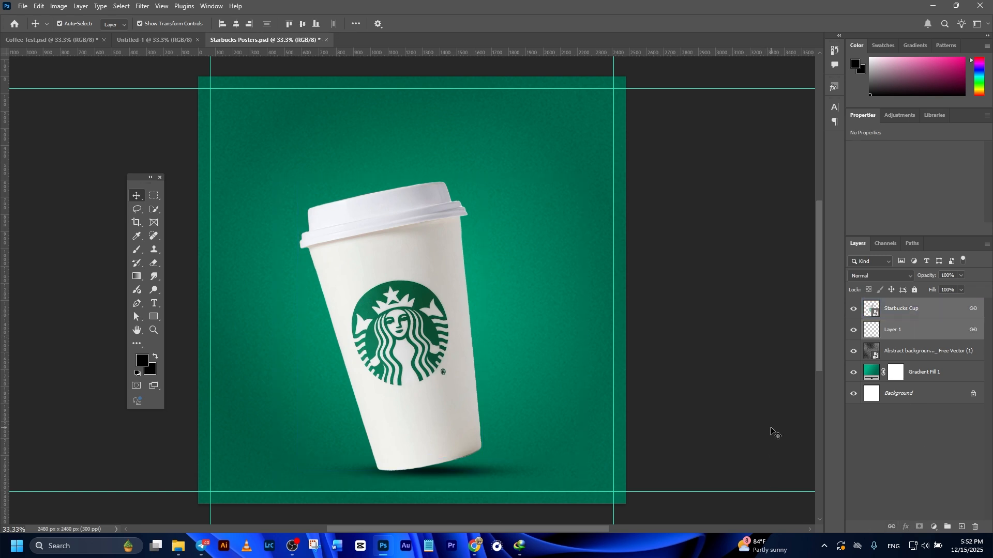
{"action": "left_click_drag", "start_coordinate": [417, 336], "coordinate": [439, 336]}
{"action": "left_click", "coordinate": [779, 236]}
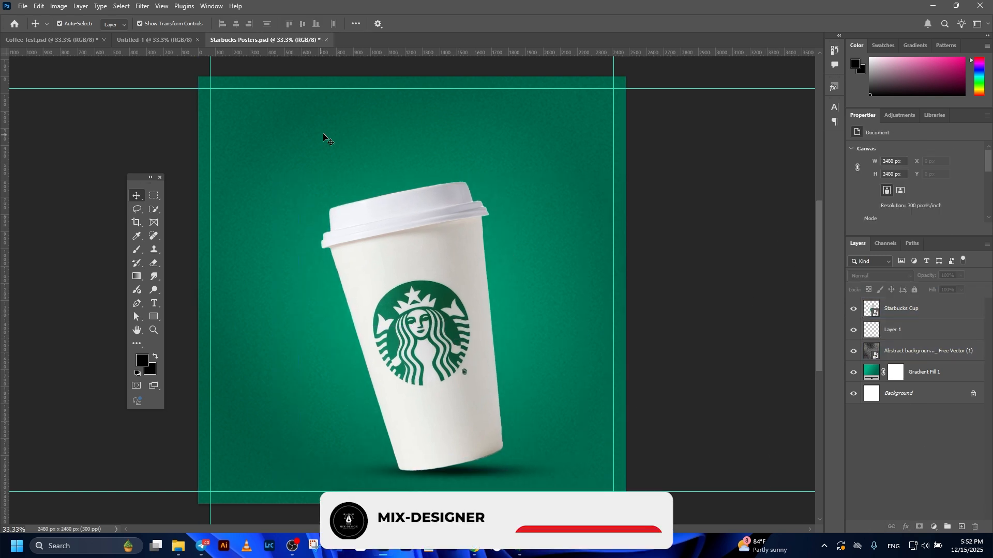
- Place the smoke image download (41).jpg and move its layer below the shadow and cup layers
{"action": "left_click", "coordinate": [382, 212]}
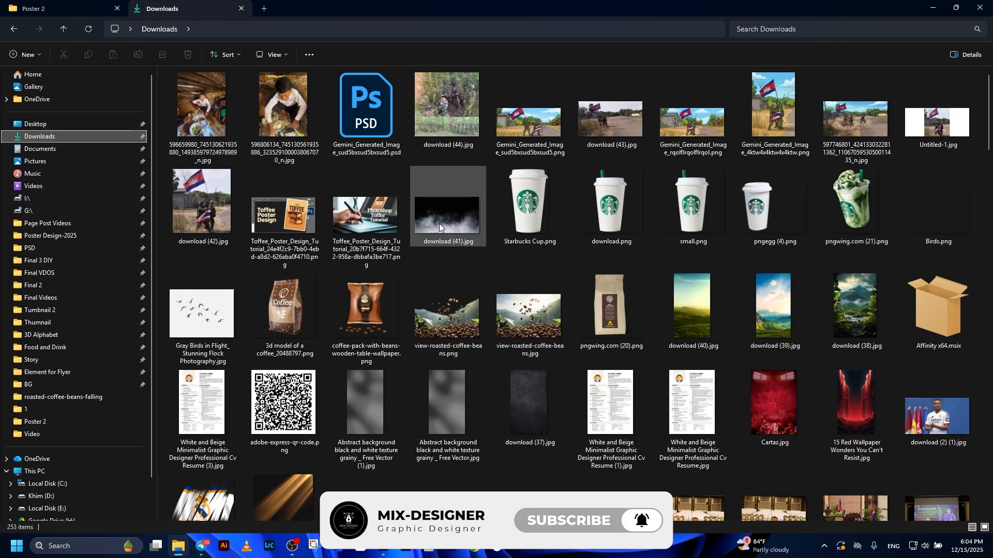
{"action": "left_click_drag", "start_coordinate": [425, 294], "coordinate": [422, 344]}
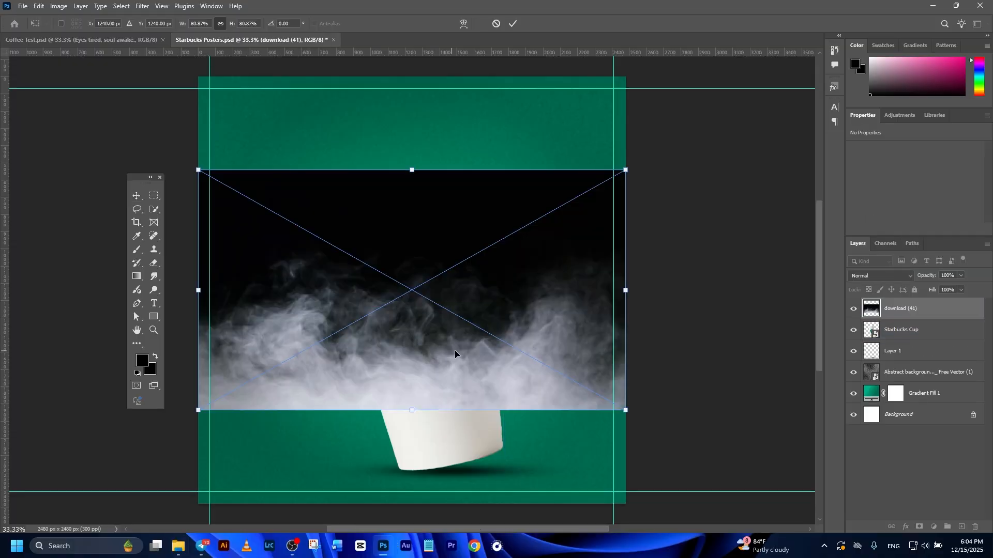
{"action": "left_click_drag", "start_coordinate": [477, 313], "coordinate": [476, 313]}
{"action": "left_click_drag", "start_coordinate": [922, 312], "coordinate": [923, 362]}
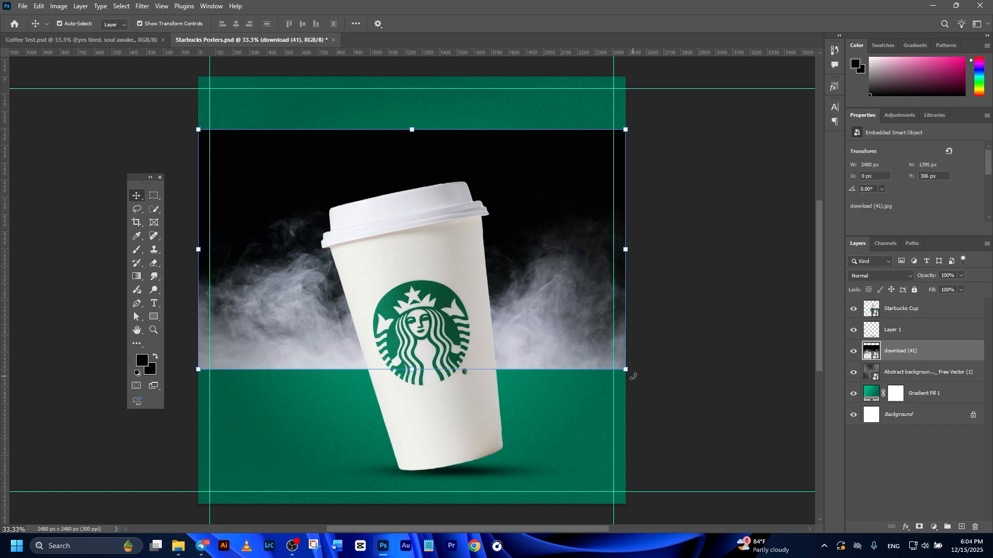
- Resize and tilt the smoke image about -8° behind the cup's upper half, then commit and reposition it
{"action": "left_click_drag", "start_coordinate": [626, 273], "coordinate": [418, 371]}
{"action": "left_click_drag", "start_coordinate": [466, 339], "coordinate": [467, 317]}
{"action": "left_click", "coordinate": [512, 23]}
{"action": "left_click_drag", "start_coordinate": [530, 272], "coordinate": [529, 259]}
{"action": "key", "text": "ctrl+t"}
{"action": "right_click", "coordinate": [500, 207]}
{"action": "key", "text": "Escape"}
{"action": "key", "text": "Escape"}
- Warp the smoke image by pulling its corner points, then set its blend mode to Screen
{"action": "key", "text": "ctrl+t"}
{"action": "right_click", "coordinate": [499, 209]}
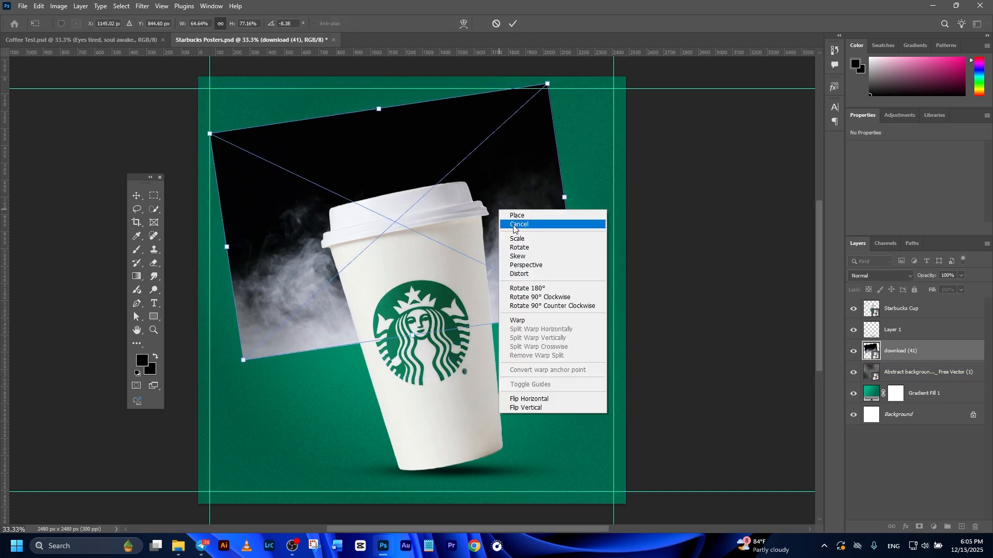
{"action": "left_click", "coordinate": [518, 321]}
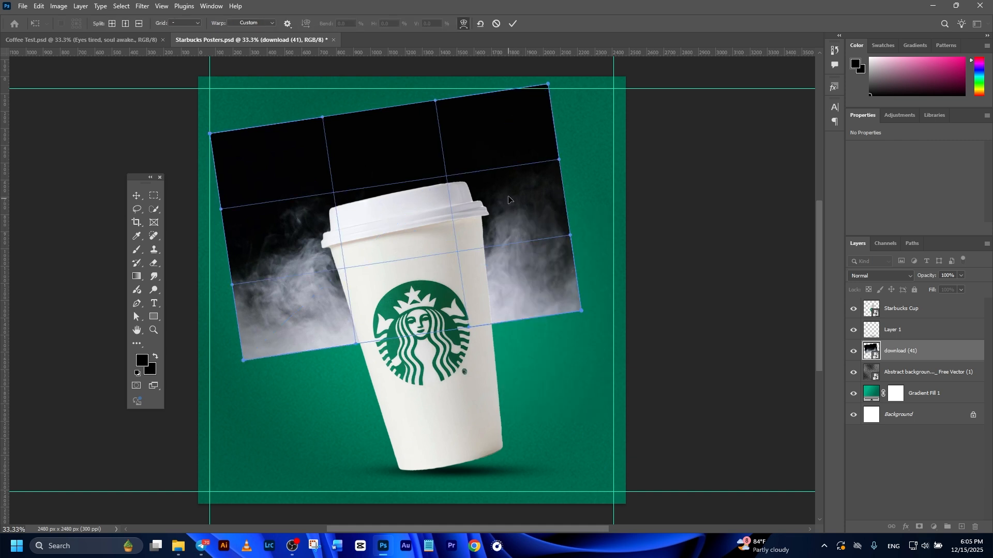
{"action": "left_click_drag", "start_coordinate": [508, 167], "coordinate": [505, 166]}
{"action": "left_click_drag", "start_coordinate": [308, 217], "coordinate": [314, 196]}
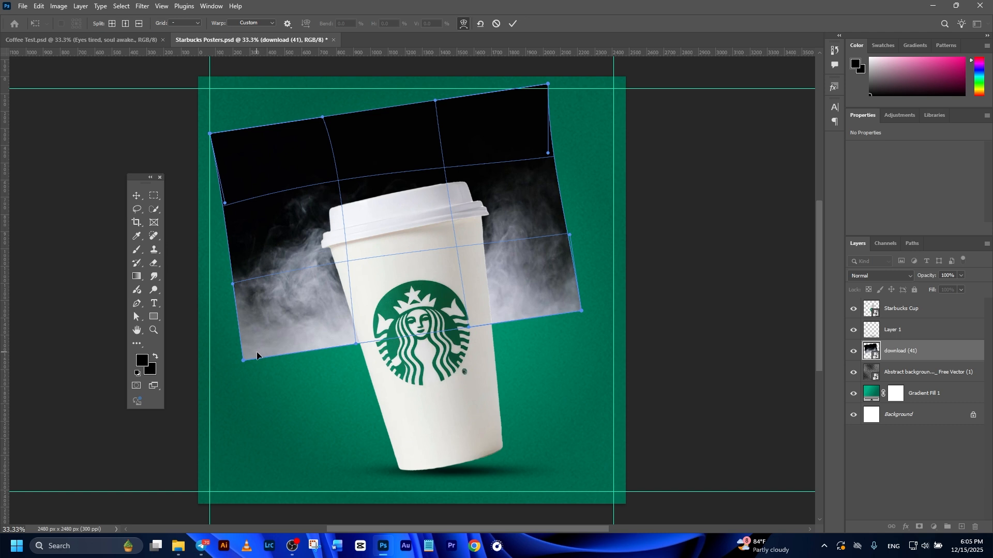
{"action": "left_click_drag", "start_coordinate": [243, 361], "coordinate": [262, 357]}
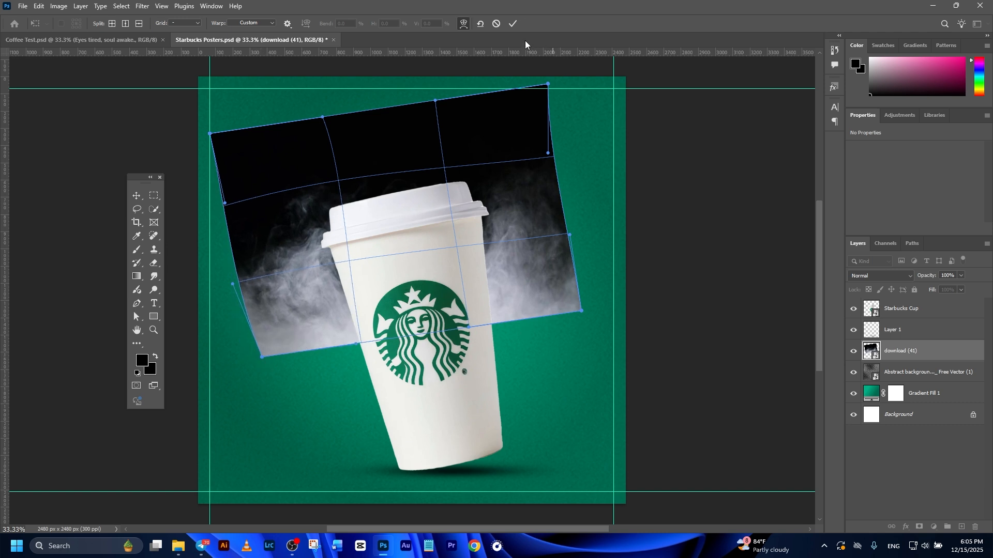
{"action": "key", "text": "Return"}
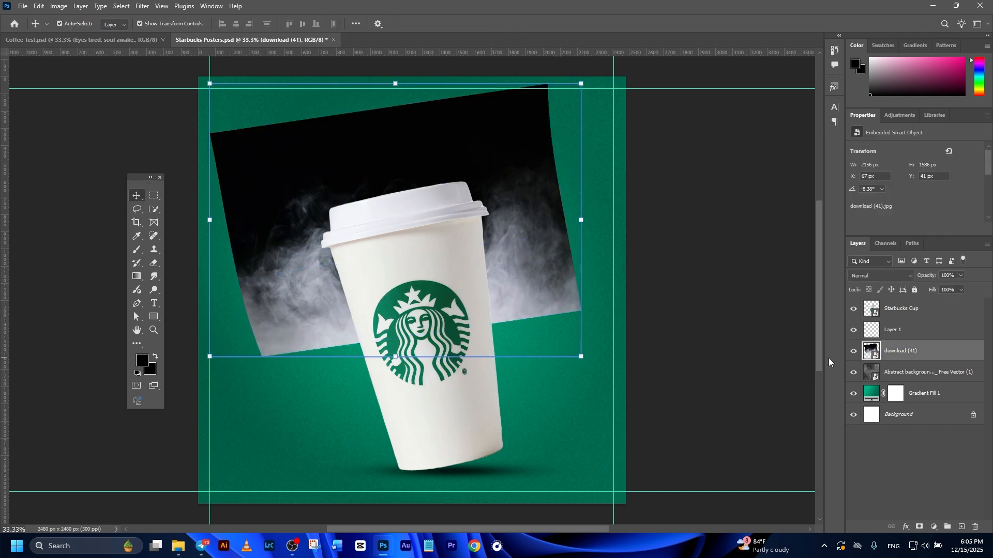
{"action": "left_click", "coordinate": [894, 281]}
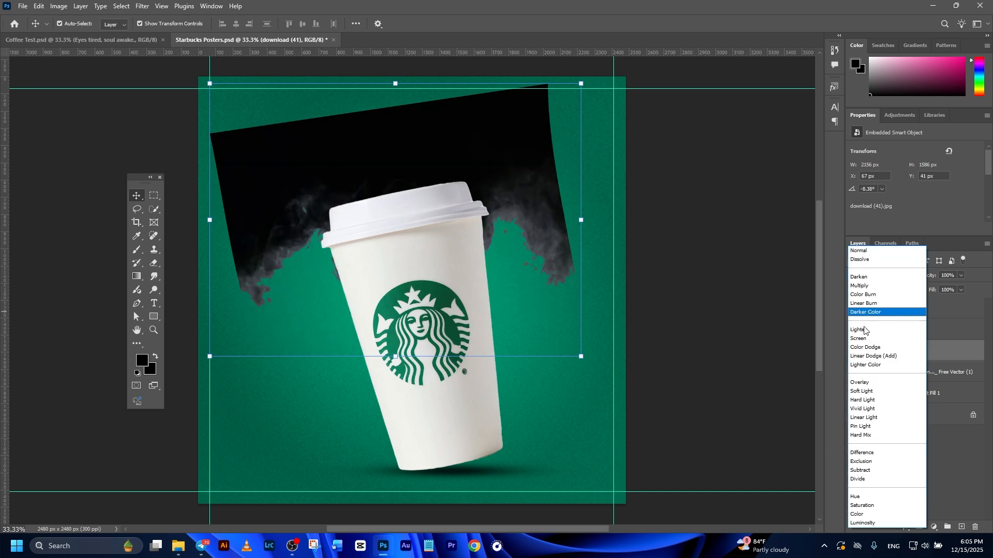
{"action": "left_click", "coordinate": [869, 338]}
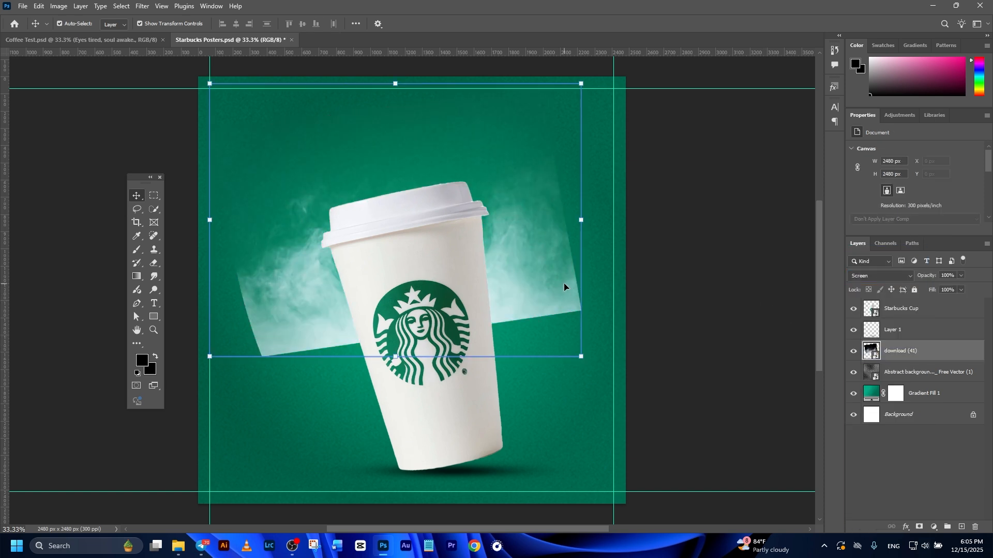
- Add a layer mask to the smoke layer and paint out its hard edges with a soft black brush at 19% opacity
{"action": "left_click", "coordinate": [918, 528]}
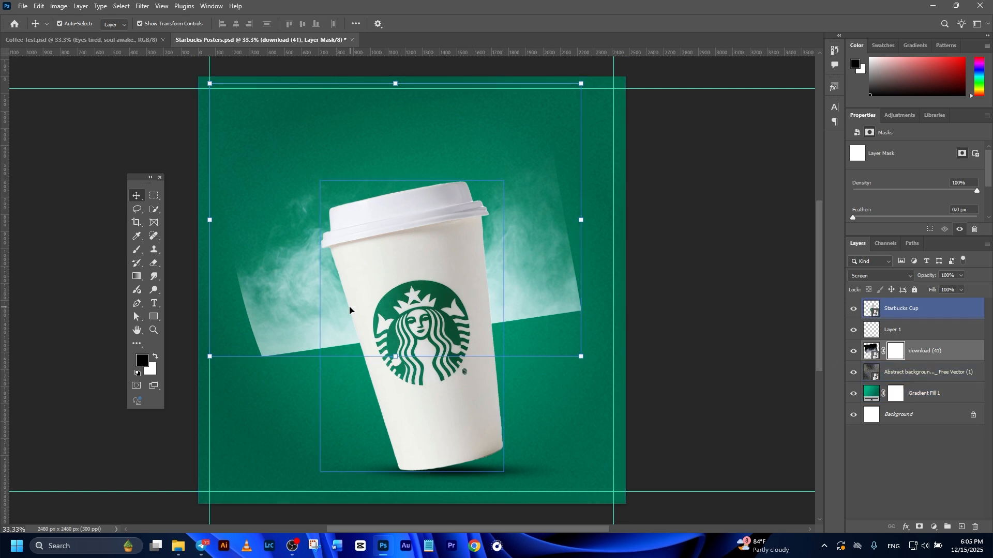
{"action": "left_click", "coordinate": [142, 253]}
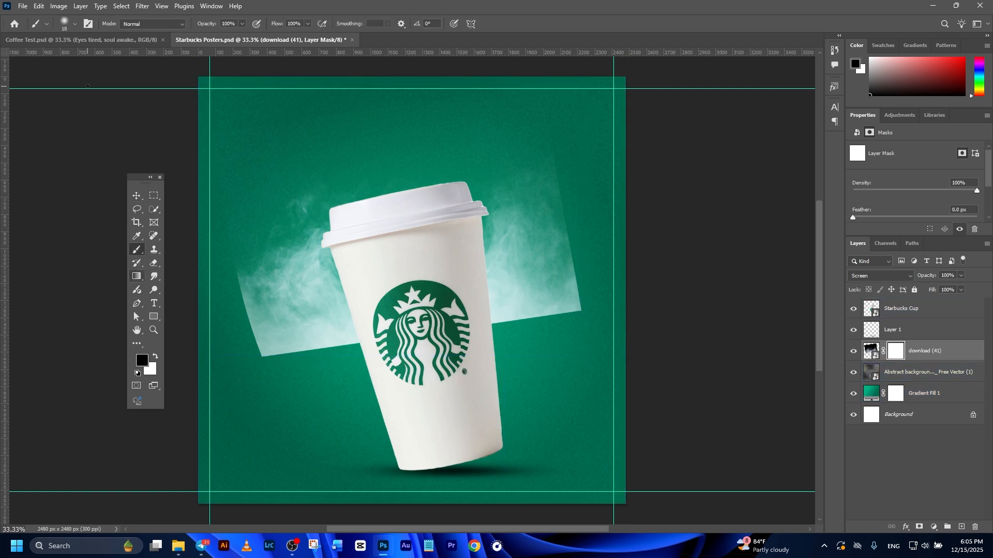
{"action": "left_click", "coordinate": [74, 24]}
{"action": "left_click", "coordinate": [235, 24]}
{"action": "left_click", "coordinate": [142, 362]}
{"action": "left_click", "coordinate": [908, 293]}
{"action": "left_click_drag", "start_coordinate": [474, 255], "coordinate": [528, 255]}
{"action": "scroll", "coordinate": [579, 279], "scroll_direction": "up", "scroll_amount": 3}
{"action": "mouse_move", "coordinate": [605, 191]}
{"action": "left_mouse_down"}
{"action": "mouse_move", "coordinate": [616, 282]}
{"action": "mouse_move", "coordinate": [466, 438]}
{"action": "left_mouse_up"}
{"action": "scroll", "coordinate": [291, 259], "scroll_direction": "down", "scroll_amount": 3}
{"action": "mouse_move", "coordinate": [321, 284]}
{"action": "left_mouse_down"}
{"action": "mouse_move", "coordinate": [459, 390]}
{"action": "mouse_move", "coordinate": [466, 385]}
{"action": "left_mouse_up"}
{"action": "left_click", "coordinate": [242, 23]}
{"action": "left_click_drag", "start_coordinate": [245, 37], "coordinate": [203, 37]}
{"action": "mouse_move", "coordinate": [396, 311]}
{"action": "left_mouse_down"}
{"action": "mouse_move", "coordinate": [464, 290]}
{"action": "mouse_move", "coordinate": [440, 268]}
{"action": "left_mouse_up"}
{"action": "left_click_drag", "start_coordinate": [603, 238], "coordinate": [603, 281]}
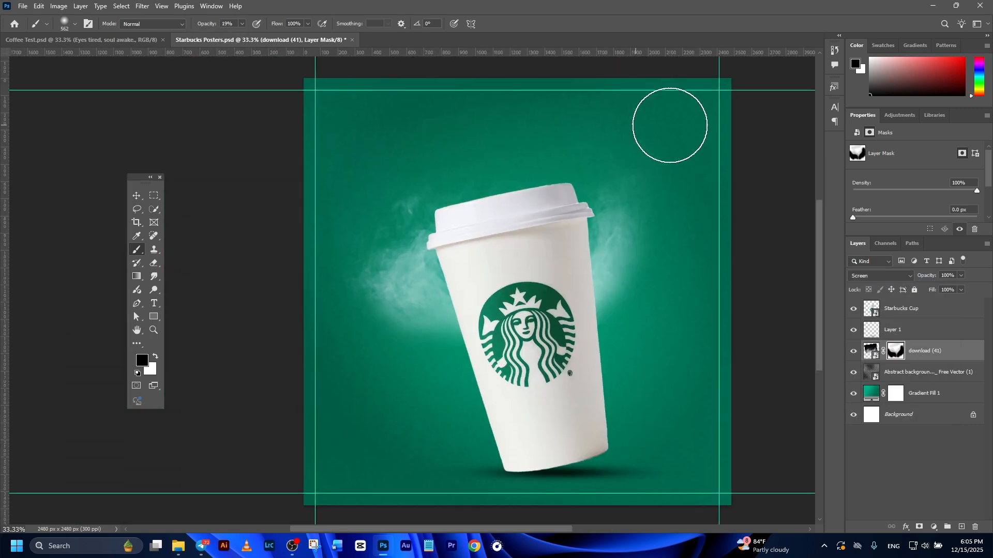
- Zoom out on the poster and switch to the coffee beans document Object.psb
{"action": "scroll", "coordinate": [471, 268], "scroll_direction": "down", "scroll_amount": 2}
{"action": "key", "text": "v"}
{"action": "left_click", "coordinate": [686, 316]}
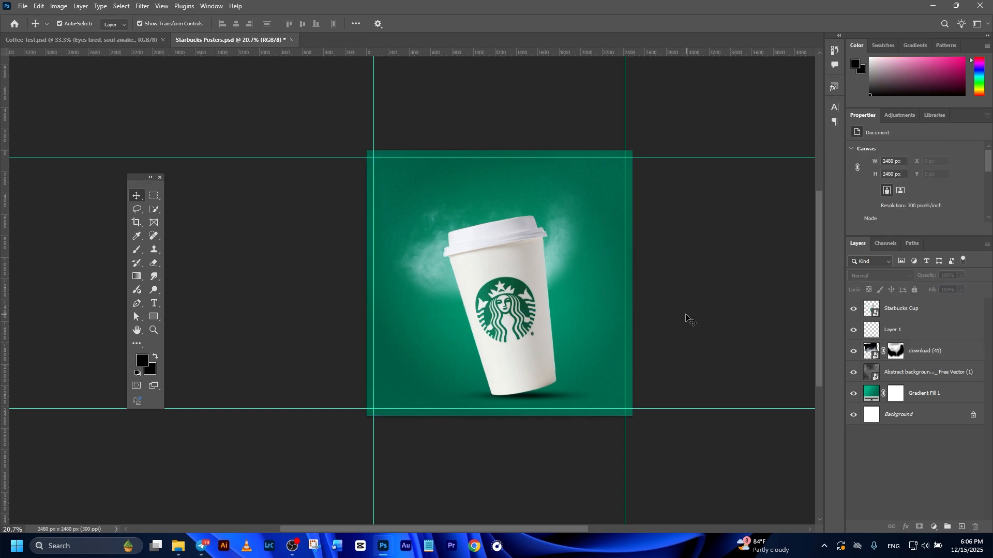
{"action": "scroll", "coordinate": [686, 315], "scroll_direction": "down", "scroll_amount": 1}
{"action": "scroll", "coordinate": [691, 314], "scroll_direction": "up", "scroll_amount": 1}
{"action": "left_click_drag", "start_coordinate": [685, 315], "coordinate": [595, 338]}
{"action": "left_click", "coordinate": [455, 334]}
{"action": "left_click", "coordinate": [741, 249]}
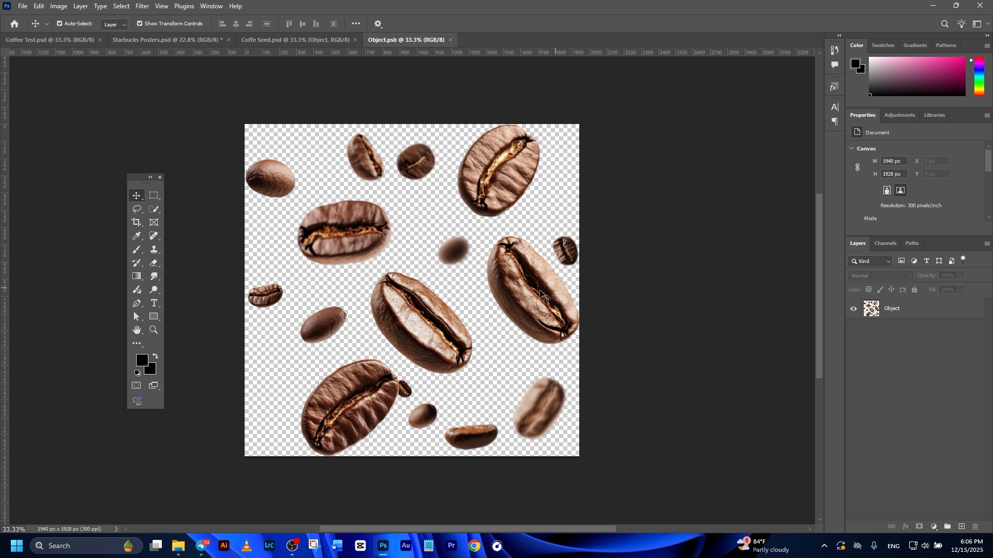
- Lasso the large central coffee bean and drag it into the Starbucks poster beside the cup's right side
{"action": "left_click", "coordinate": [133, 210]}
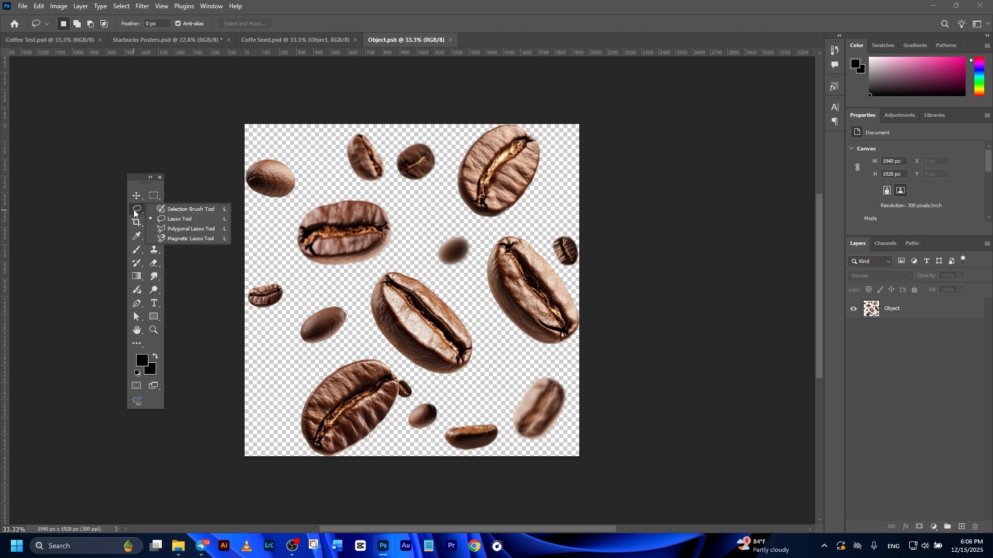
{"action": "left_click", "coordinate": [192, 210]}
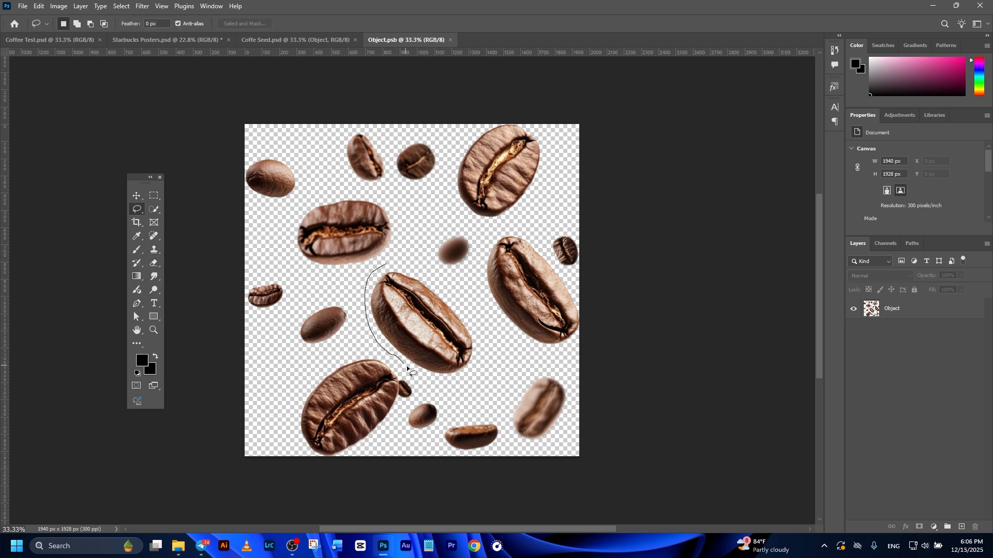
{"action": "left_click_drag", "start_coordinate": [391, 259], "coordinate": [387, 261]}
{"action": "left_click", "coordinate": [136, 199]}
{"action": "left_click_drag", "start_coordinate": [414, 321], "coordinate": [545, 259]}
{"action": "left_click", "coordinate": [512, 24]}
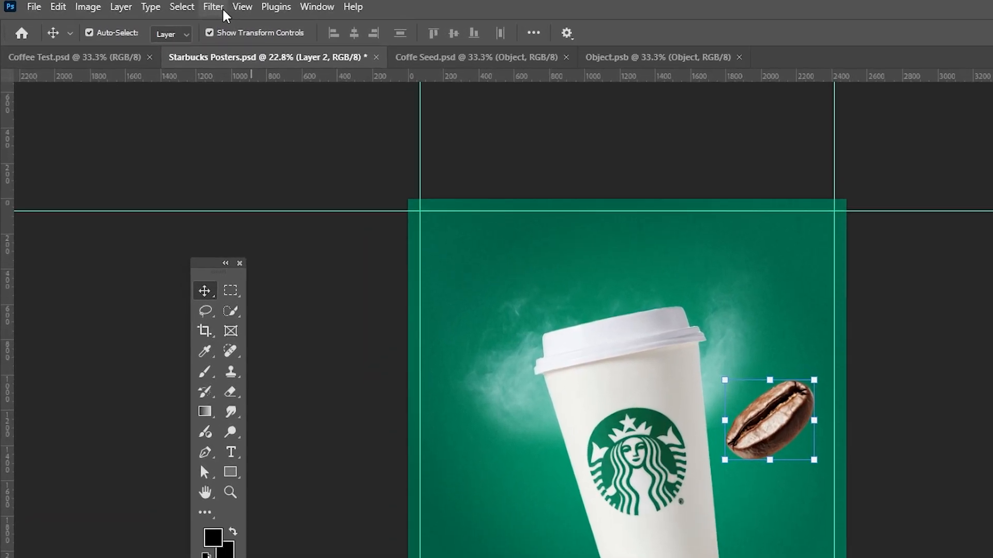
- Convert the bean for Smart Filters and apply Motion Blur with angle 0 and distance 50 pixels
{"action": "left_click", "coordinate": [142, 6]}
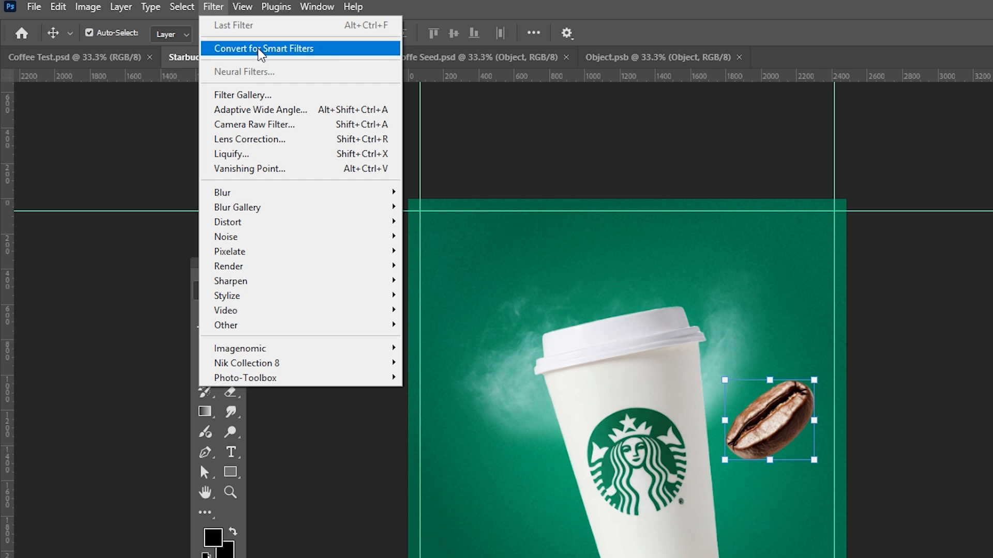
{"action": "left_click", "coordinate": [264, 49]}
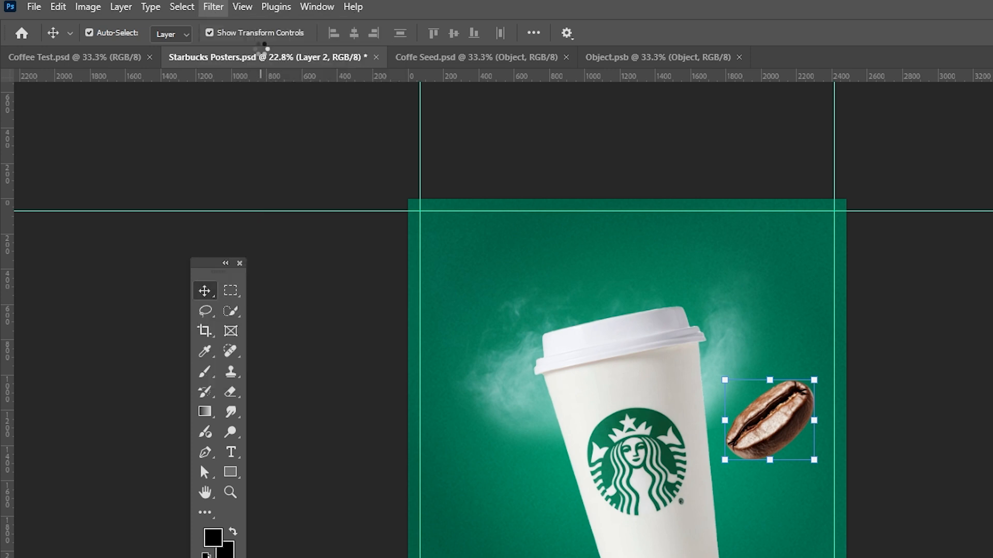
{"action": "left_click", "coordinate": [212, 7]}
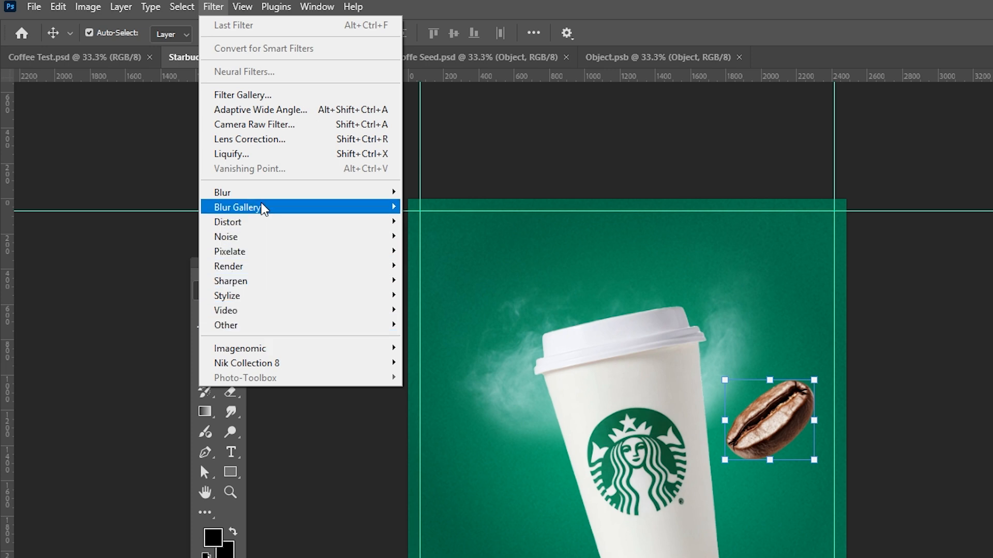
{"action": "mouse_move", "coordinate": [260, 200]}
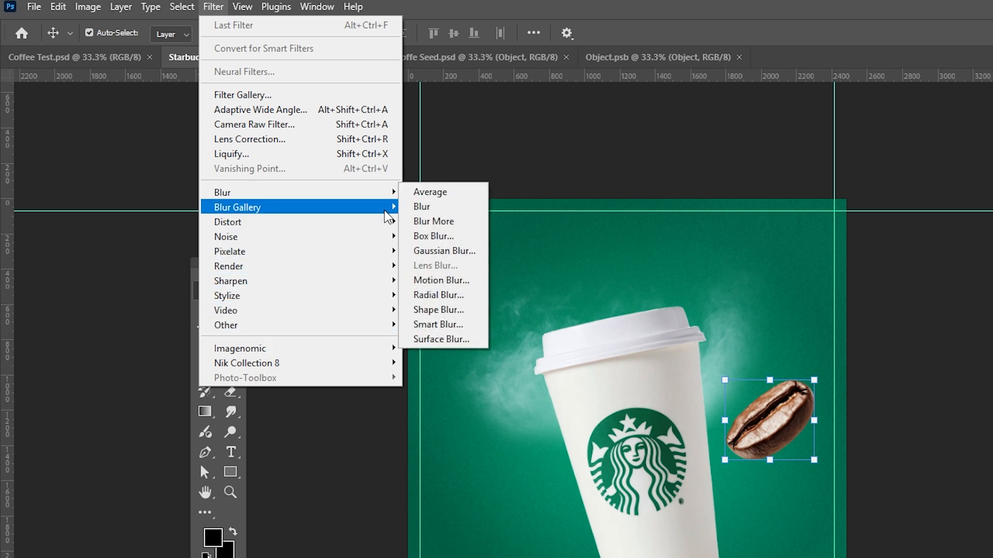
{"action": "left_click", "coordinate": [443, 281]}
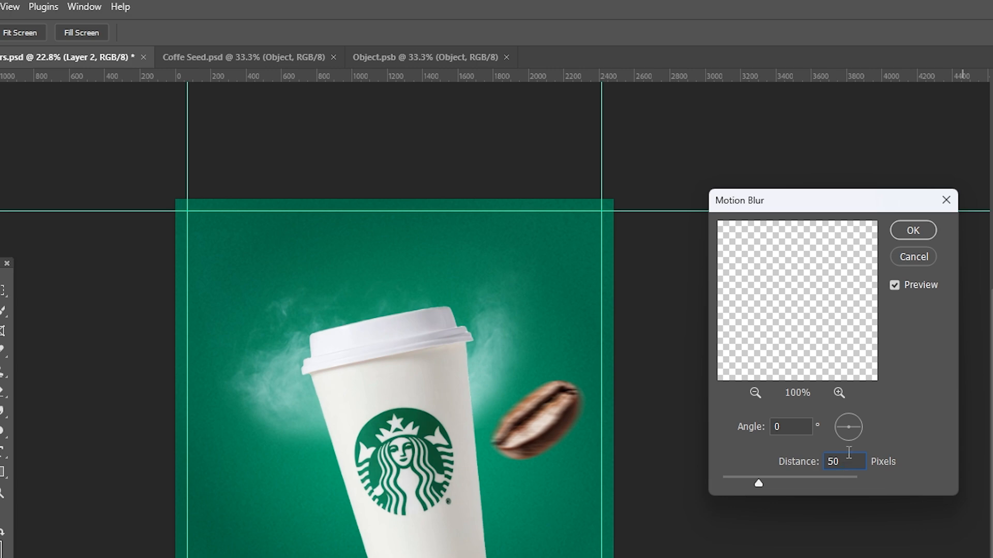
{"action": "left_click", "coordinate": [919, 229]}
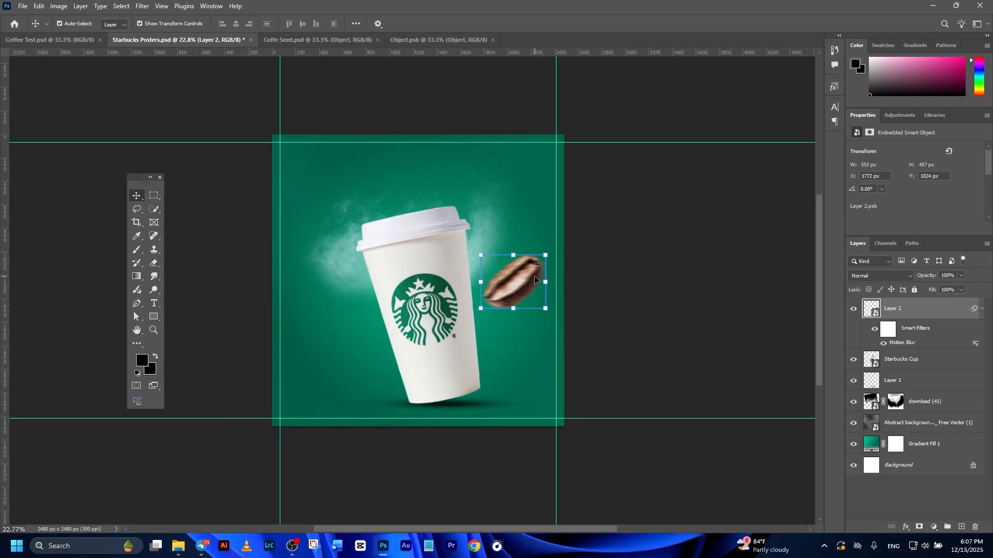
- Apply a Curves adjustment to the bean, adding an S-curve to boost its contrast
{"action": "key", "text": "ctrl+m"}
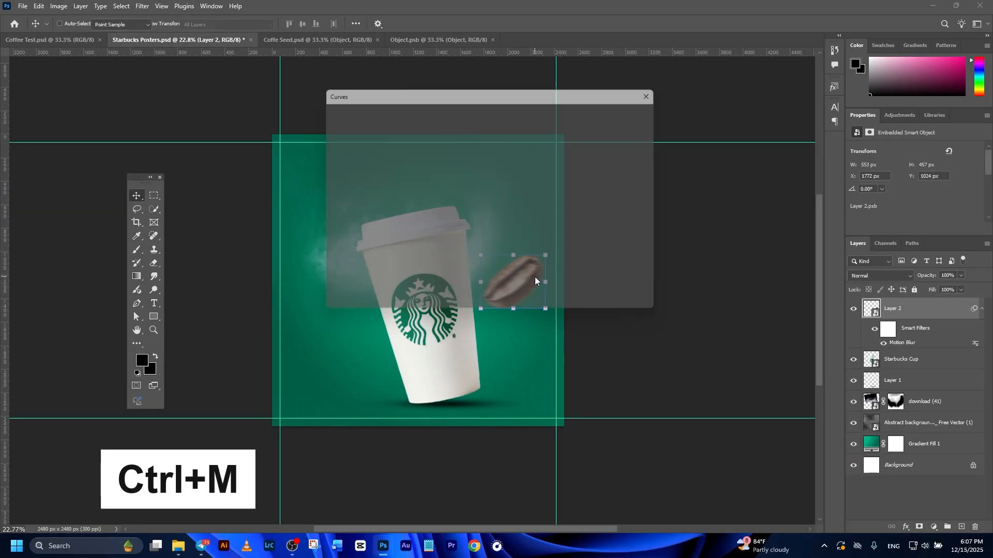
{"action": "left_click_drag", "start_coordinate": [455, 95], "coordinate": [710, 157]}
{"action": "left_click_drag", "start_coordinate": [659, 312], "coordinate": [650, 316]}
{"action": "left_click_drag", "start_coordinate": [728, 235], "coordinate": [723, 233]}
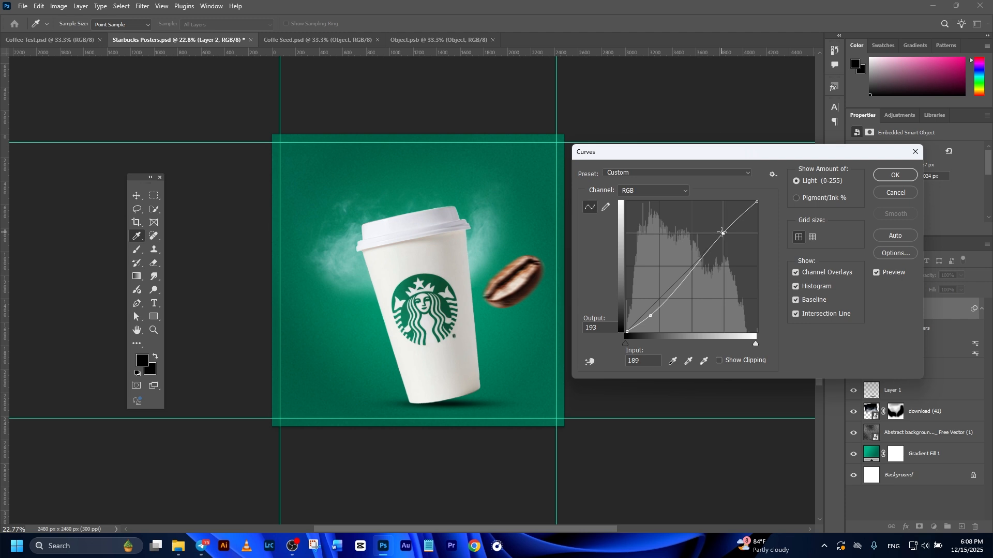
{"action": "left_click", "coordinate": [899, 175]}
- Duplicate the bean and place rotated copies at the lower left and lower right of the cup
{"action": "key", "text": "v"}
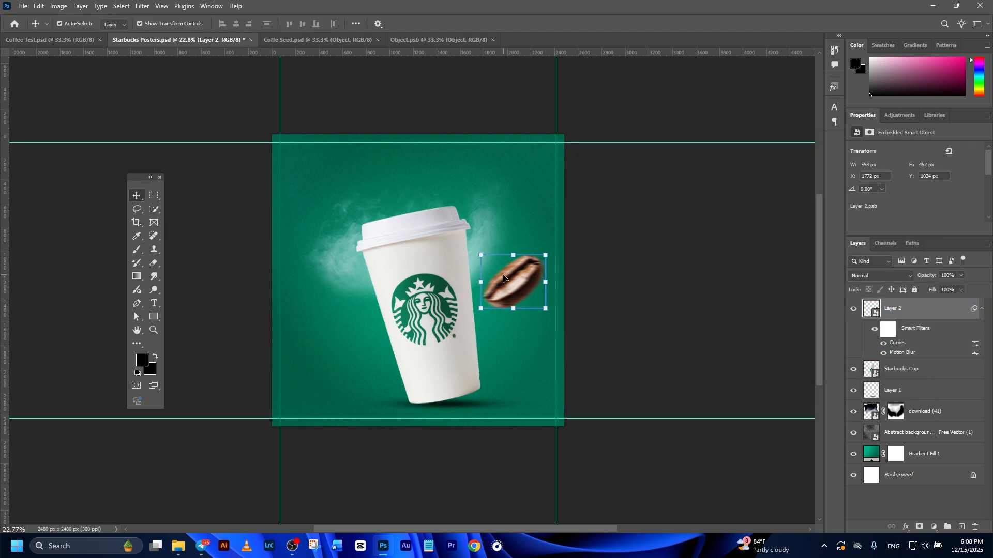
{"action": "left_click_drag", "start_coordinate": [503, 276], "coordinate": [537, 370], "text": "alt"}
{"action": "key", "text": "ctrl+t"}
{"action": "left_click_drag", "start_coordinate": [515, 356], "coordinate": [355, 331]}
{"action": "left_click", "coordinate": [512, 23]}
{"action": "left_click", "coordinate": [521, 369]}
{"action": "key", "text": "ctrl+j"}
{"action": "left_click", "coordinate": [222, 331]}
- Move one bean copy's layer beneath the cup layer so it sits behind the cup's left edge
{"action": "left_click", "coordinate": [355, 40]}
{"action": "left_click", "coordinate": [343, 39]}
{"action": "left_click", "coordinate": [331, 374]}
{"action": "left_click_drag", "start_coordinate": [920, 323], "coordinate": [911, 472]}
{"action": "left_click", "coordinate": [387, 301]}
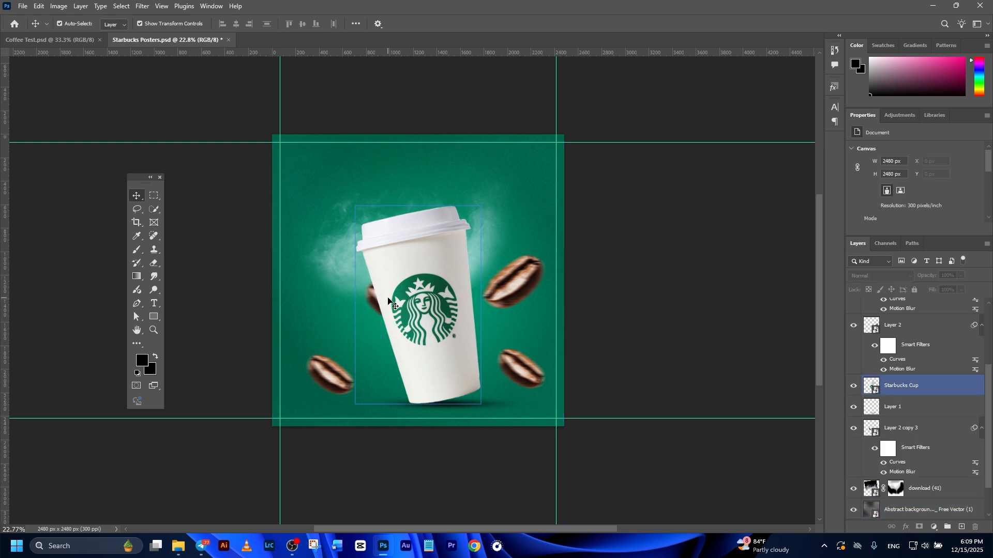
{"action": "left_click", "coordinate": [374, 299]}
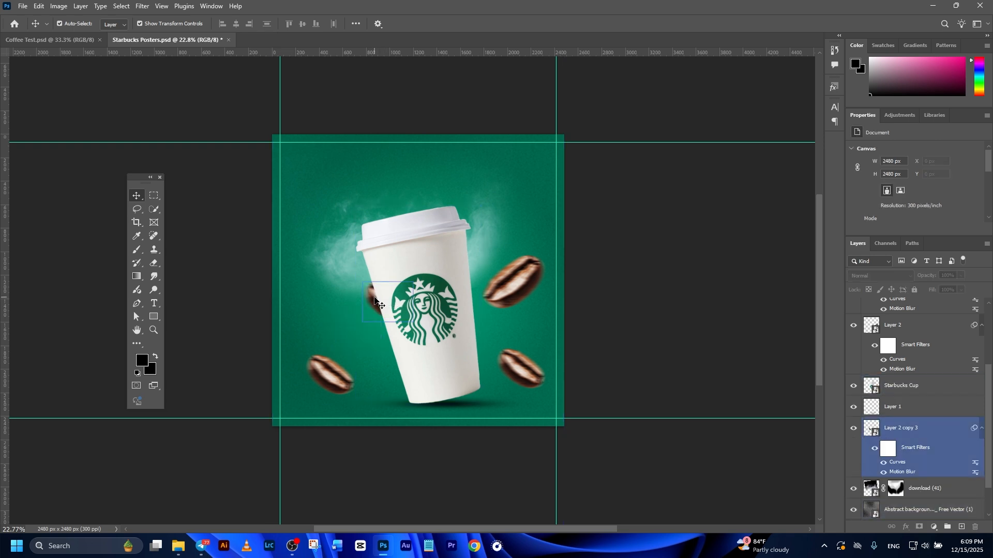
- Duplicate a bean behind the cup's right side, rotating it about 169°, and move its layer below the smoke layer
{"action": "left_click_drag", "start_coordinate": [374, 299], "coordinate": [450, 298]}
{"action": "left_click_drag", "start_coordinate": [499, 279], "coordinate": [485, 338]}
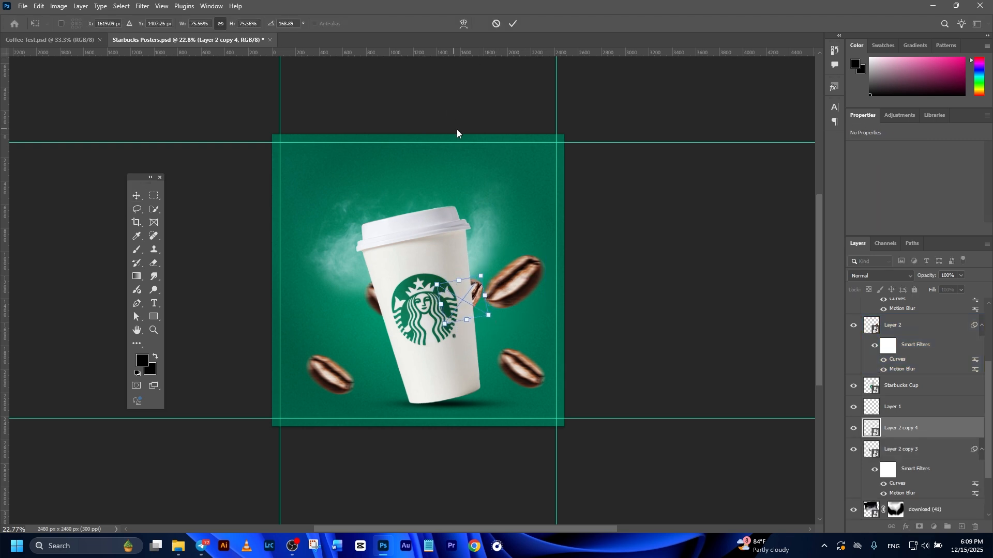
{"action": "left_click_drag", "start_coordinate": [475, 299], "coordinate": [475, 270]}
{"action": "left_click", "coordinate": [512, 24]}
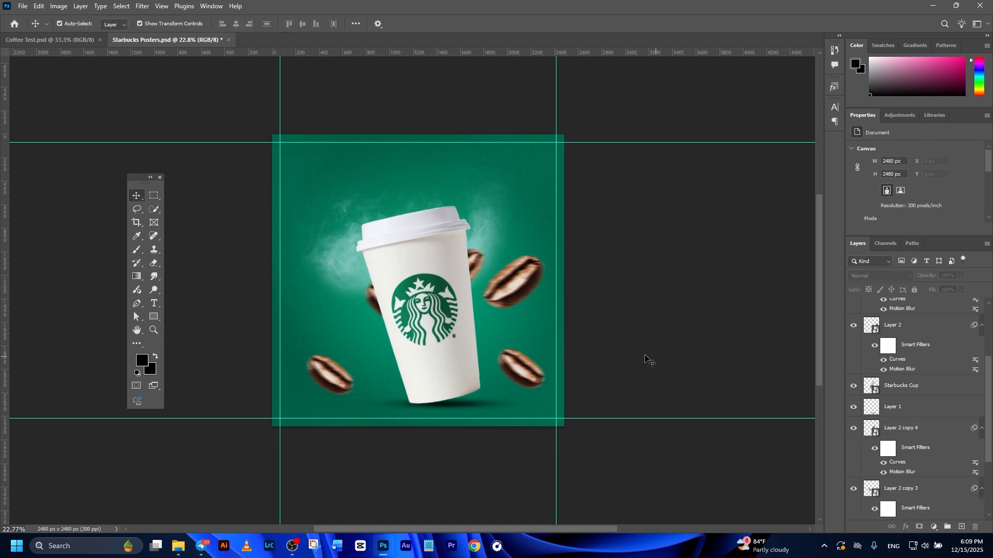
{"action": "left_click", "coordinate": [475, 269]}
{"action": "left_click_drag", "start_coordinate": [934, 432], "coordinate": [922, 455]}
{"action": "left_click", "coordinate": [651, 350]}
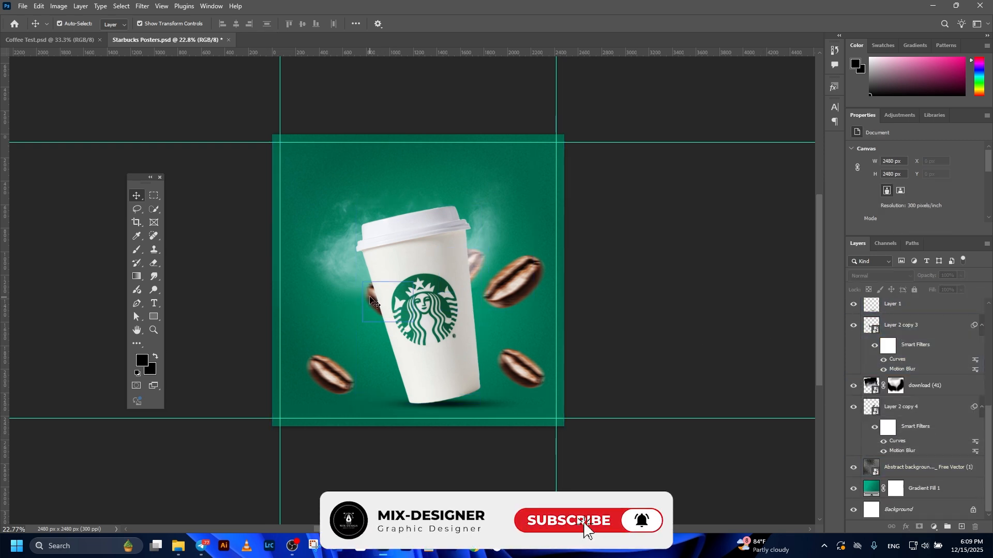
- Nudge the lower-left bean slightly up and to the right
{"action": "left_click_drag", "start_coordinate": [323, 367], "coordinate": [337, 361]}
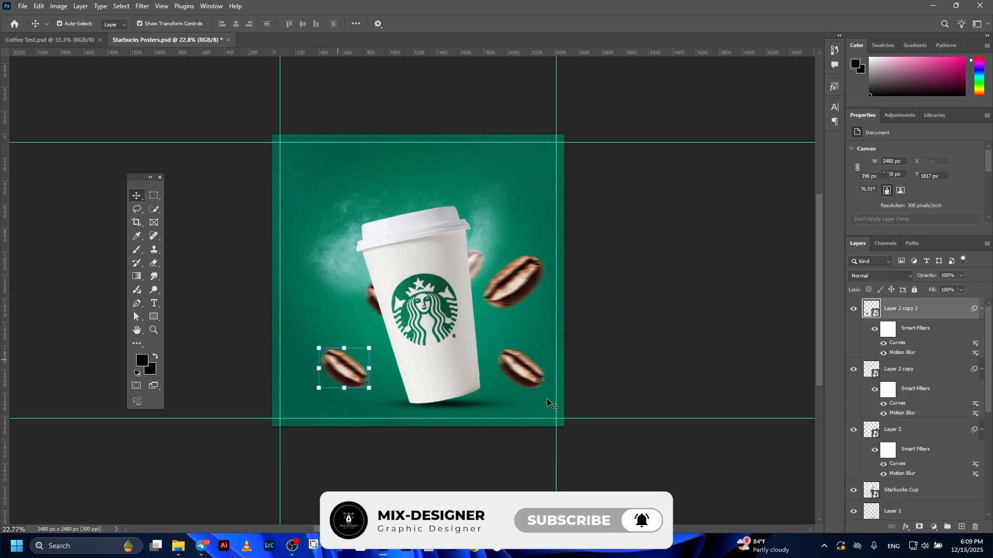
{"action": "left_click", "coordinate": [653, 344]}
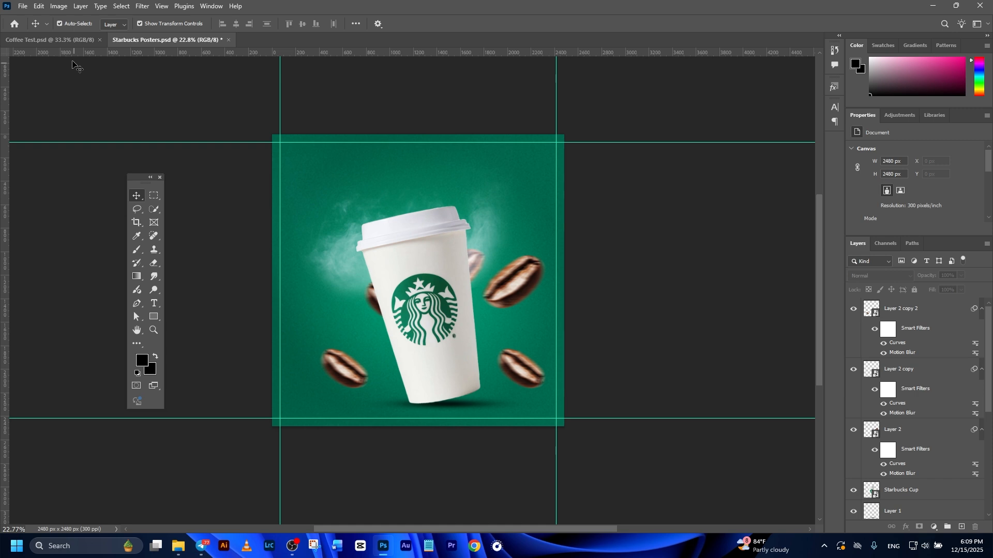
- Open the leaf smart object from the Coffee Test document
{"action": "left_click", "coordinate": [50, 39]}
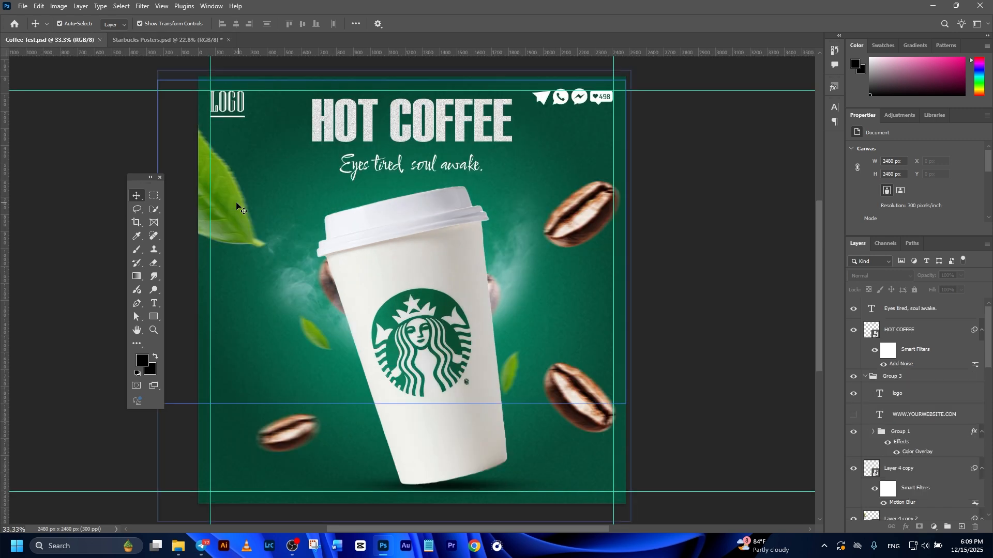
{"action": "left_click_drag", "start_coordinate": [278, 209], "coordinate": [281, 204]}
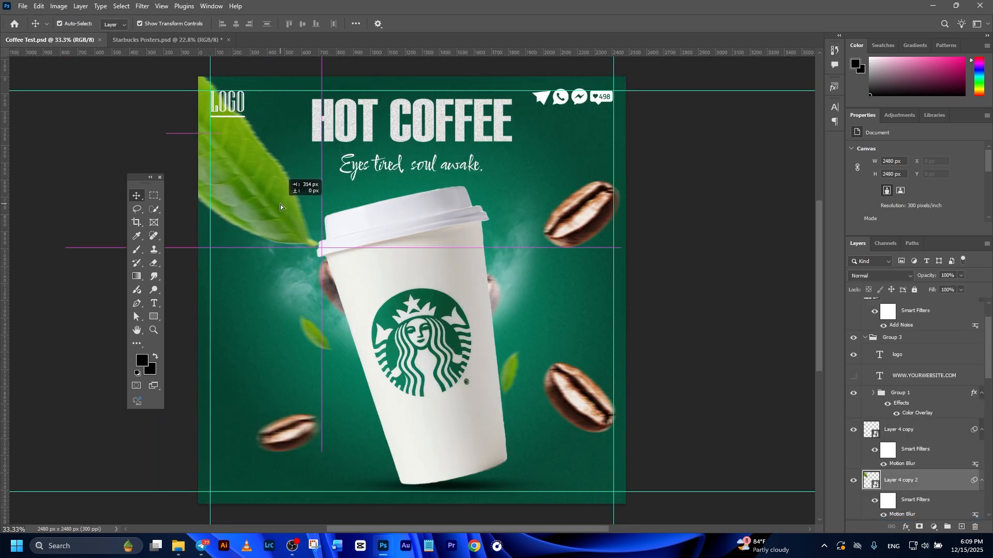
{"action": "double_click", "coordinate": [868, 480]}
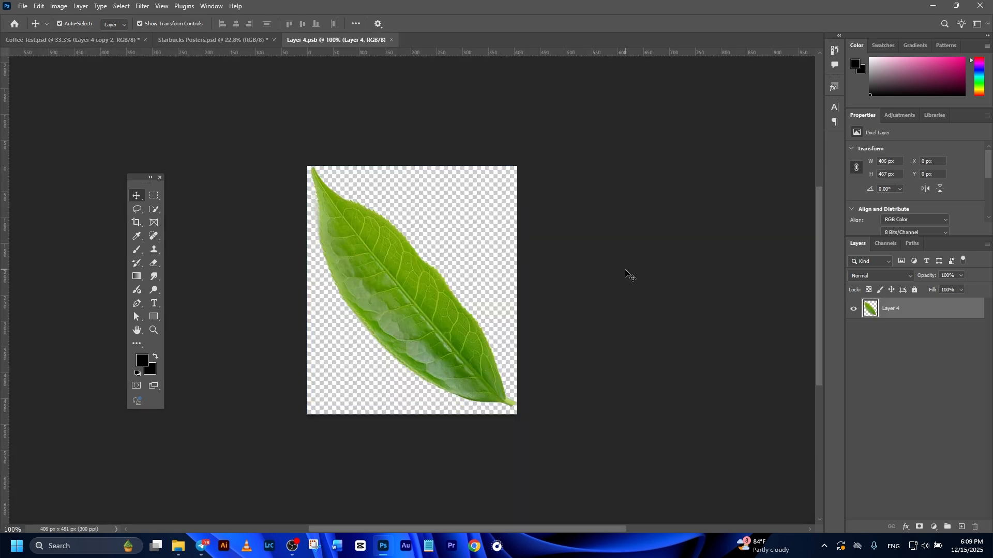
- Drag the leaf into the Starbucks poster and place it at the upper-left edge, beside the cup
{"action": "left_click_drag", "start_coordinate": [442, 324], "coordinate": [402, 284]}
{"action": "key", "text": "ctrl+z"}
{"action": "left_click", "coordinate": [687, 330]}
{"action": "left_click_drag", "start_coordinate": [516, 357], "coordinate": [321, 258]}
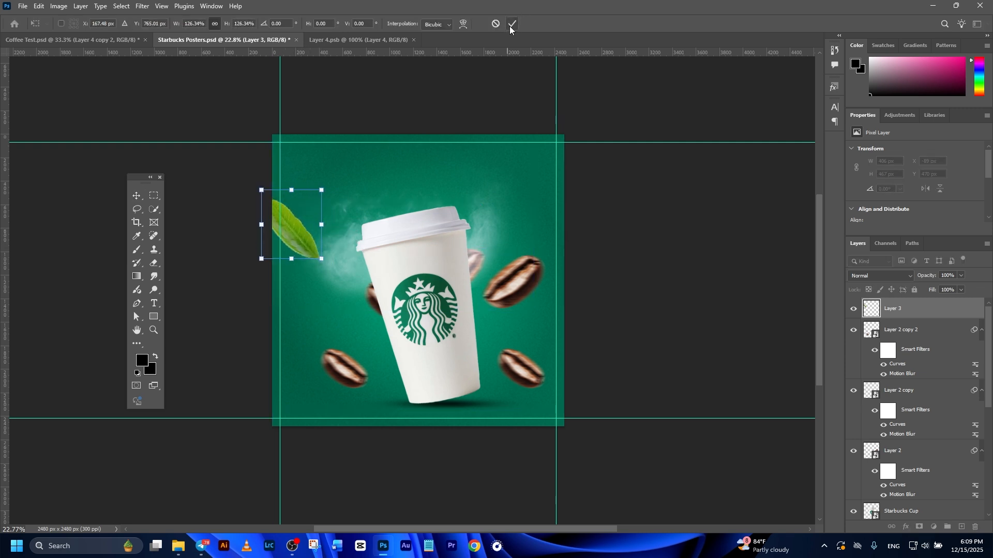
{"action": "left_click", "coordinate": [511, 24]}
- Select the leaf, convert it for Smart Filters and apply Motion Blur with 40 pixels distance
{"action": "left_click_drag", "start_coordinate": [304, 240], "coordinate": [309, 246]}
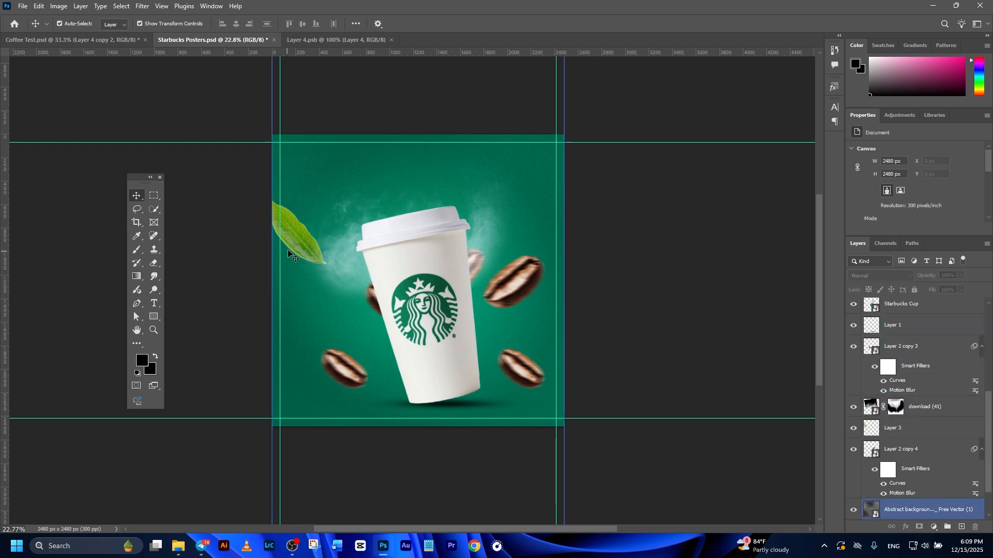
{"action": "left_click", "coordinate": [296, 238]}
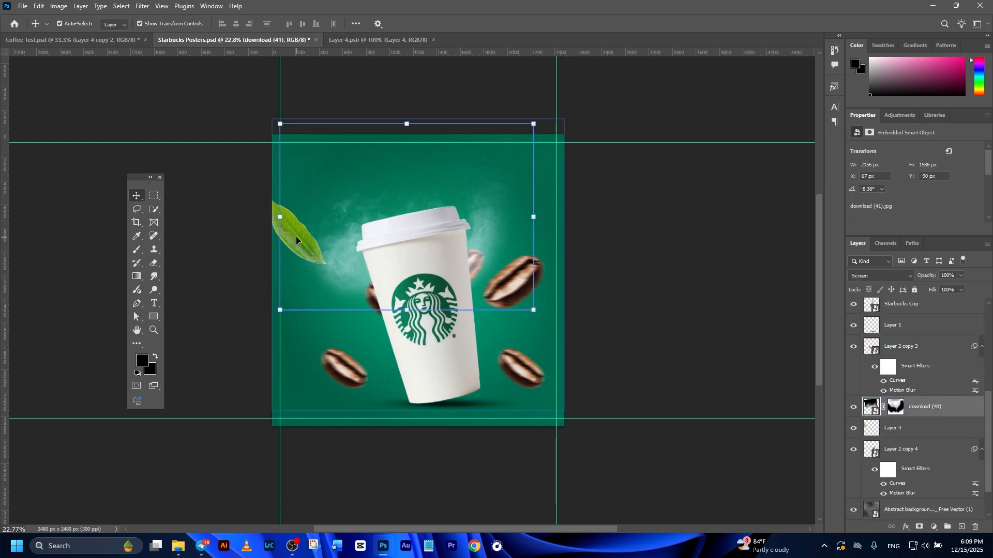
{"action": "left_click", "coordinate": [296, 236]}
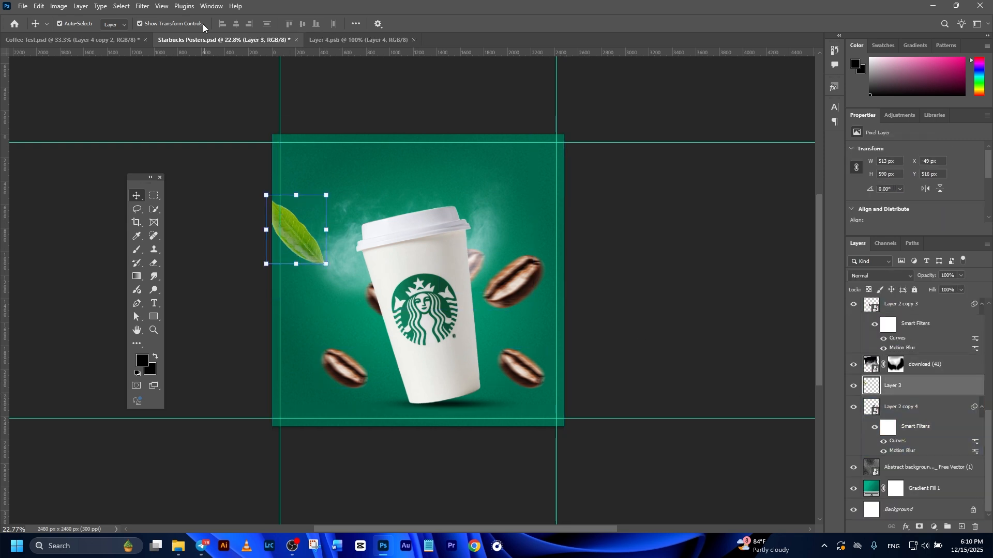
{"action": "left_click", "coordinate": [140, 6]}
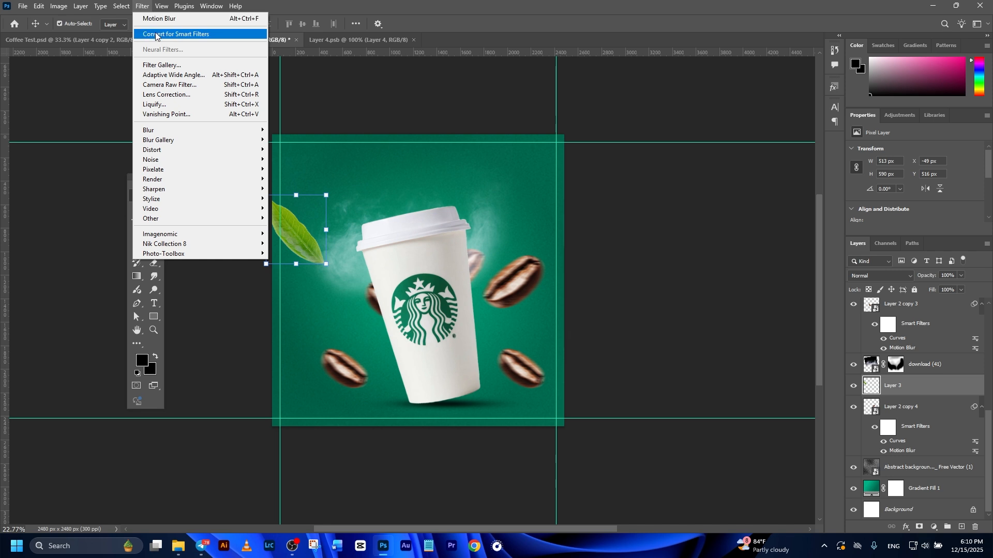
{"action": "left_click", "coordinate": [155, 34]}
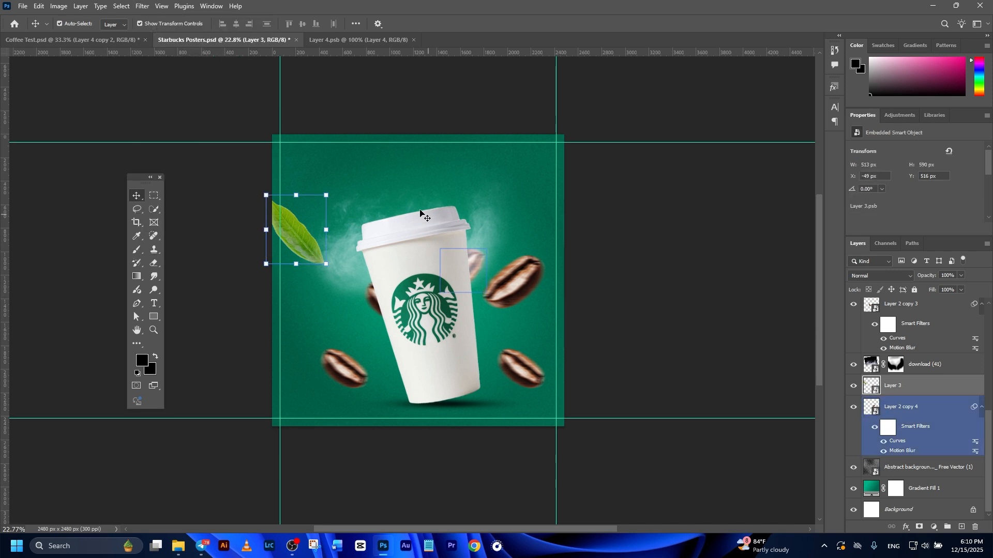
{"action": "left_click", "coordinate": [144, 6]}
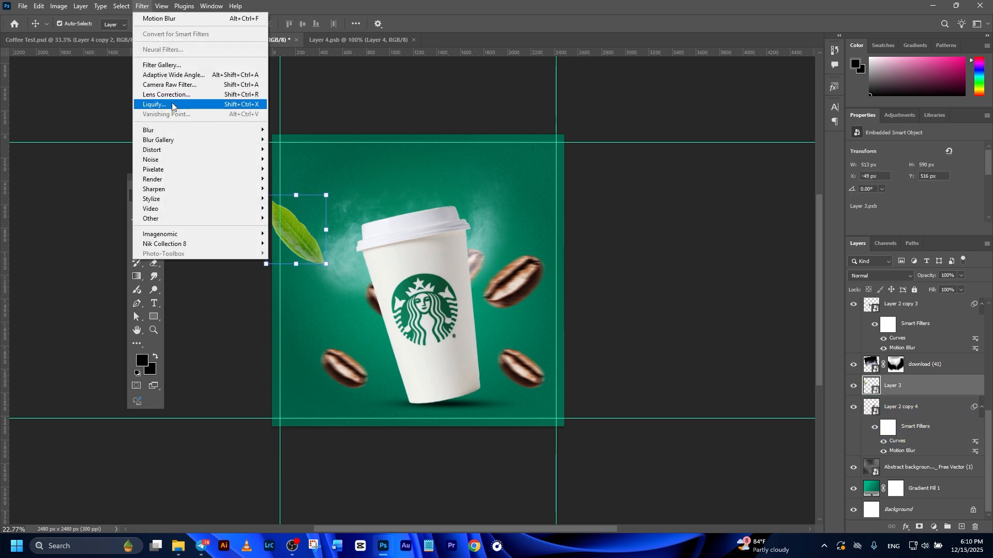
{"action": "left_click", "coordinate": [156, 20]}
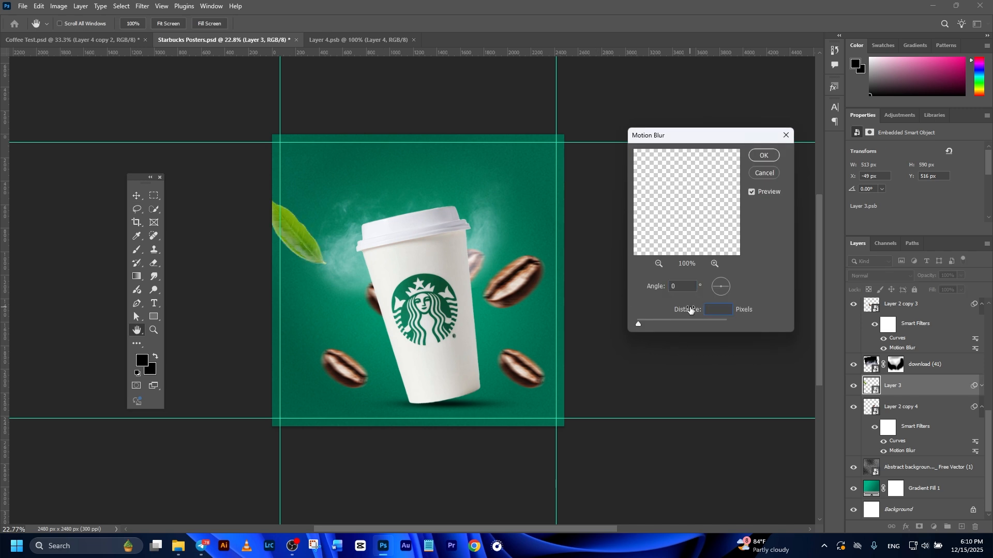
{"action": "left_click", "coordinate": [770, 157]}
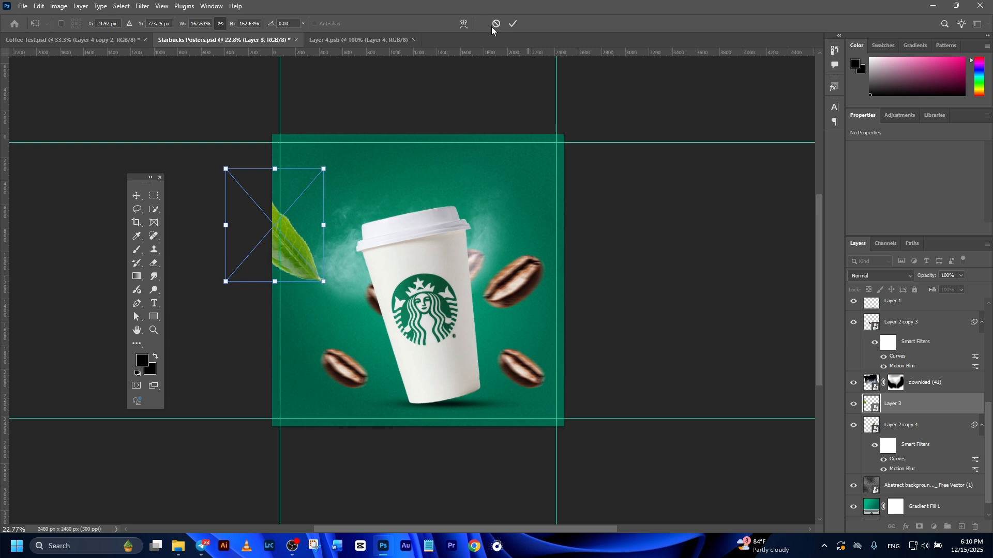
{"action": "left_click", "coordinate": [513, 23]}
- Duplicate the leaf and transform the copy into a small leaf placed just left of the cup's lower half
{"action": "key", "text": "ctrl+j"}
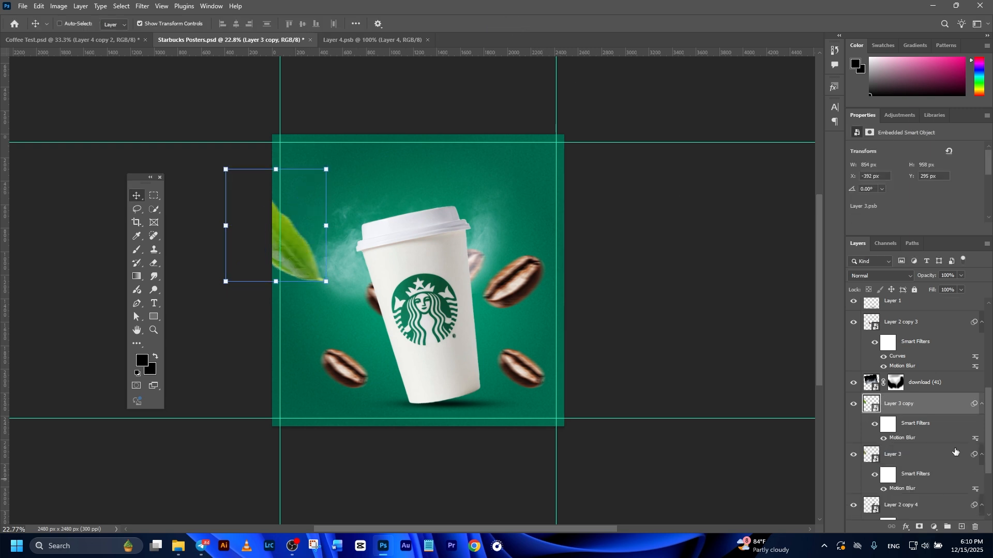
{"action": "key", "text": "ctrl+t"}
{"action": "left_click_drag", "start_coordinate": [290, 236], "coordinate": [369, 325]}
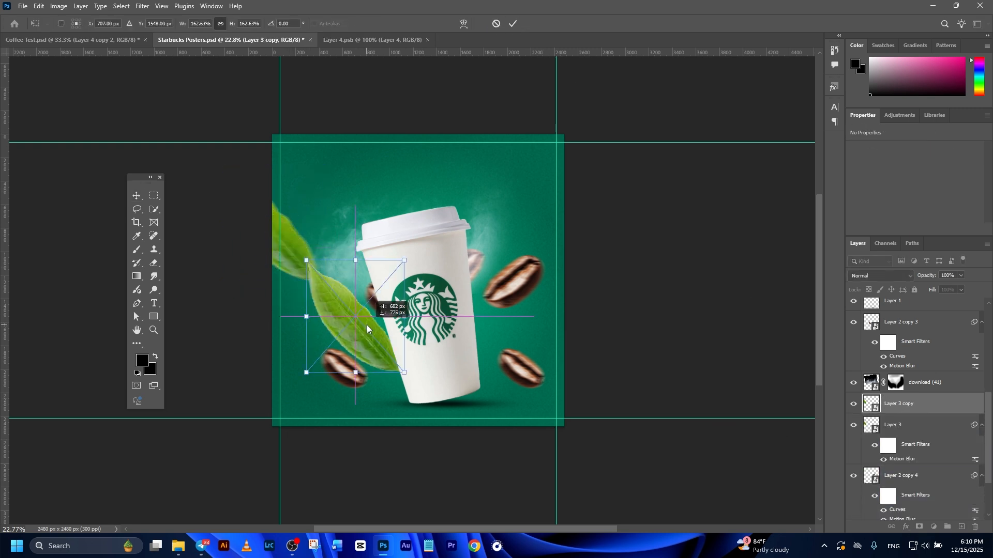
{"action": "left_click_drag", "start_coordinate": [403, 260], "coordinate": [339, 329]}
{"action": "left_click", "coordinate": [512, 24]}
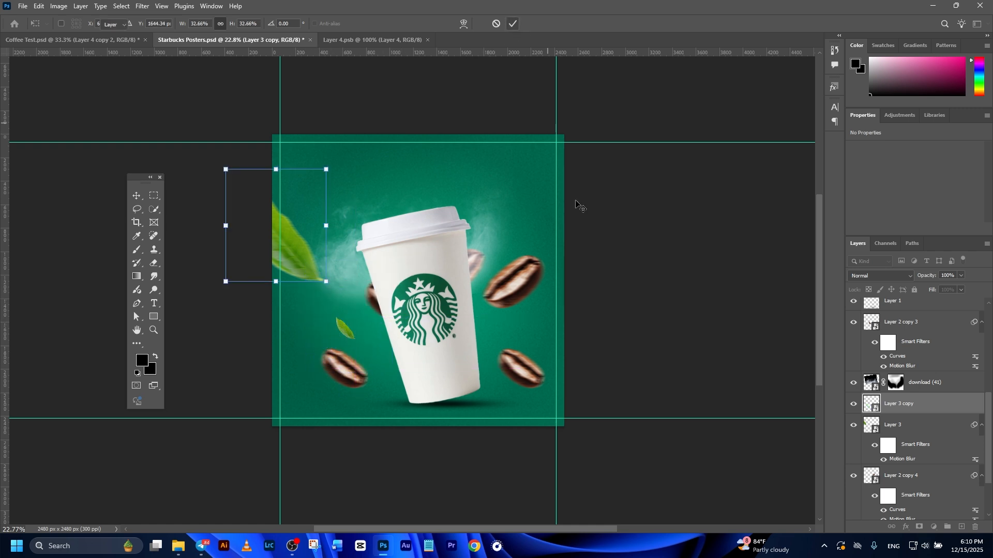
- Add another small leaf copy, rotated 180°, to the right of the cup
{"action": "left_click", "coordinate": [723, 339]}
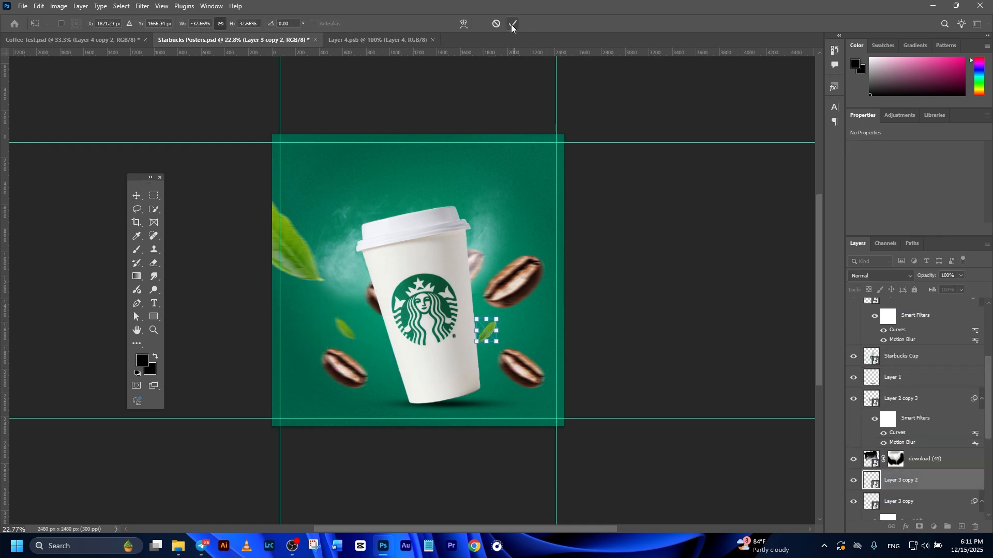
{"action": "left_click", "coordinate": [512, 26]}
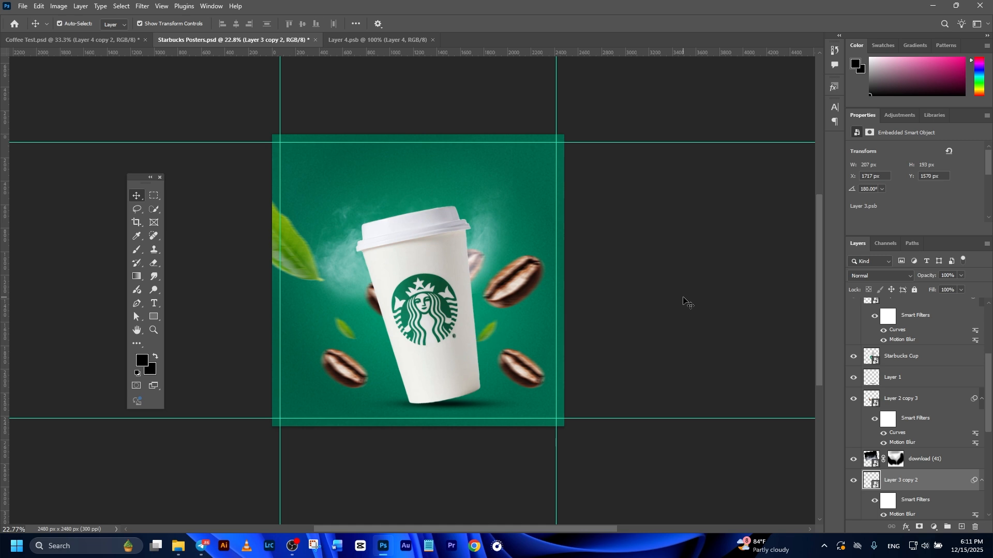
{"action": "left_click", "coordinate": [686, 304]}
{"action": "scroll", "coordinate": [680, 311], "scroll_direction": "down", "scroll_amount": 3}
{"action": "scroll", "coordinate": [552, 346], "scroll_direction": "up", "scroll_amount": 2}
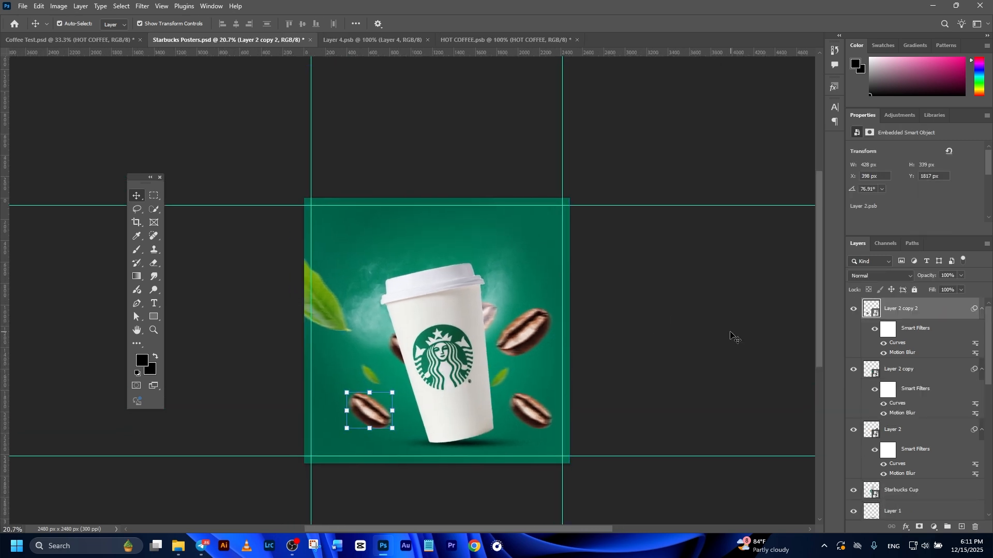
- Add a "HOT COFFEE" text layer at the top of the poster
{"action": "left_click", "coordinate": [157, 310]}
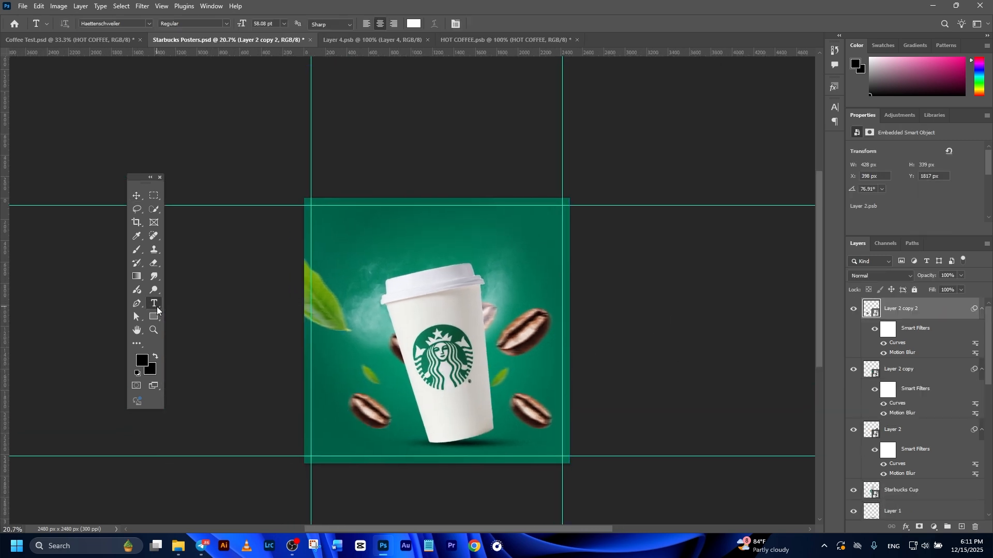
{"action": "left_click", "coordinate": [410, 222]}
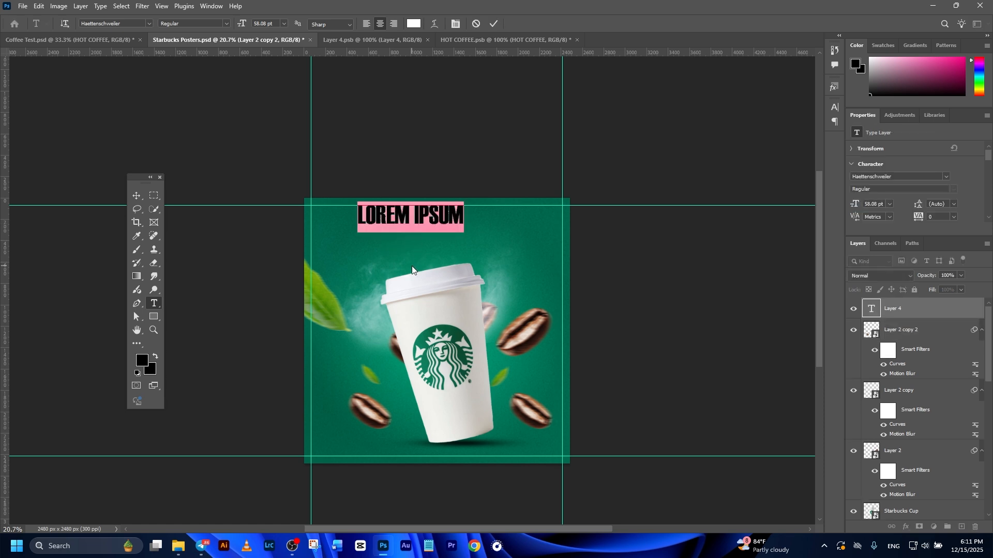
{"action": "type", "text": "HOT COFFEE"}
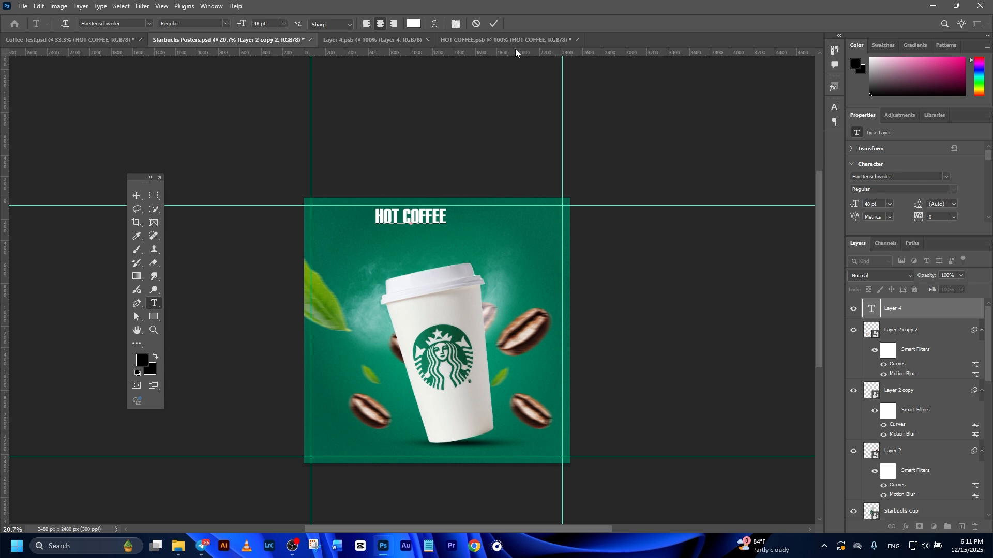
{"action": "left_click", "coordinate": [499, 26]}
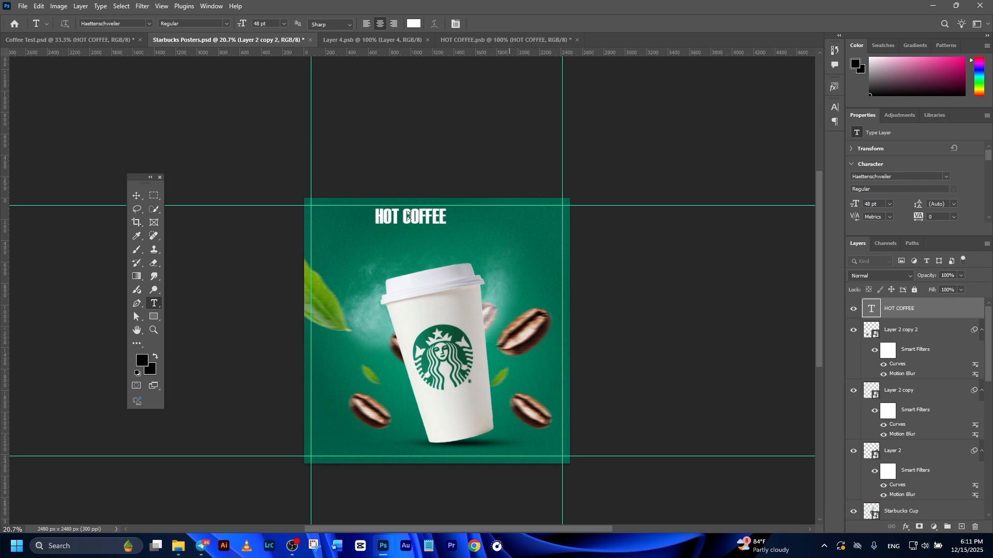
- Scale the HOT COFFEE title up to about 188%
{"action": "left_click", "coordinate": [137, 196]}
{"action": "left_click_drag", "start_coordinate": [444, 224], "coordinate": [470, 235]}
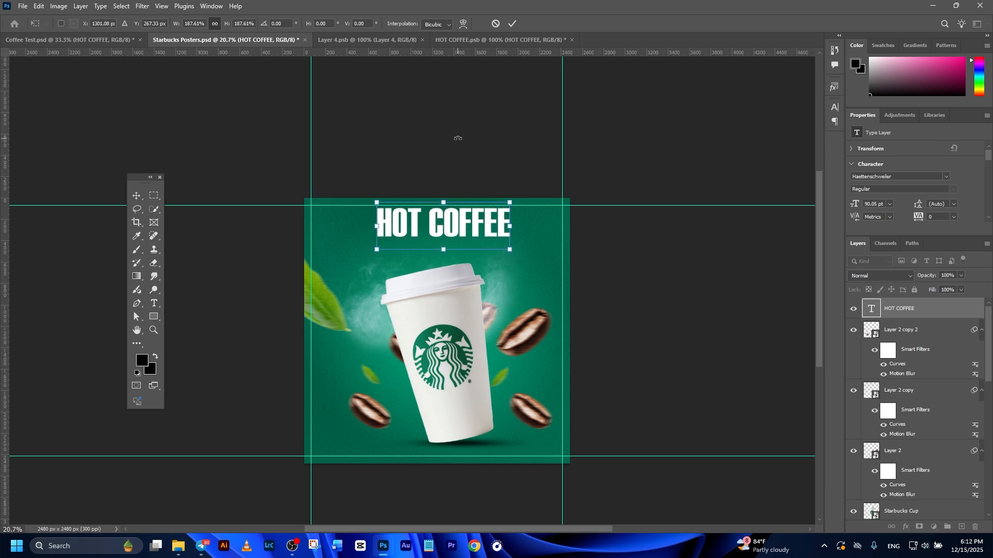
{"action": "left_click", "coordinate": [509, 22]}
{"action": "left_click", "coordinate": [633, 315]}
{"action": "scroll", "coordinate": [634, 319], "scroll_direction": "down", "scroll_amount": 1}
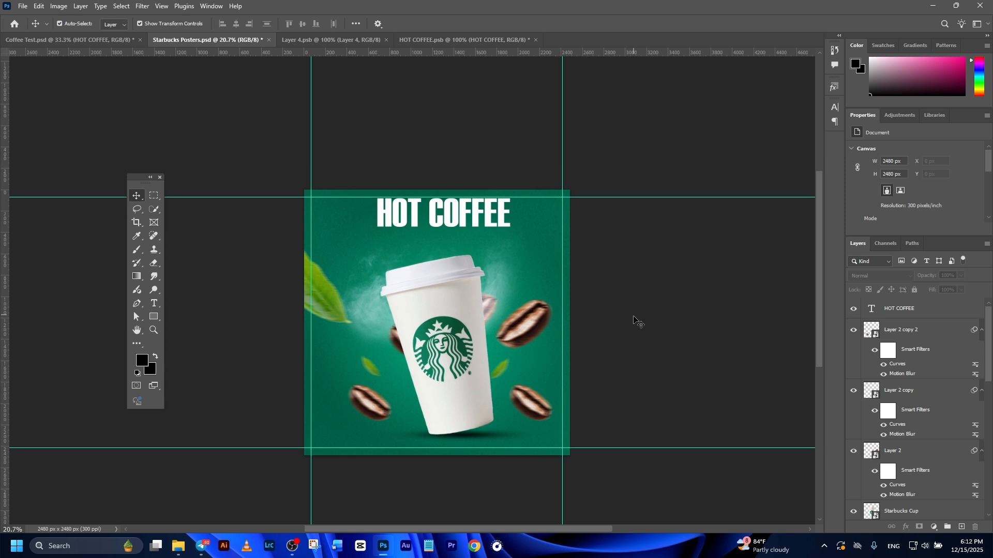
- Center the HOT COFFEE title horizontally on the canvas by aligning it with the background
{"action": "scroll", "coordinate": [634, 320], "scroll_direction": "down", "scroll_amount": 3}
{"action": "scroll", "coordinate": [633, 320], "scroll_direction": "up", "scroll_amount": 2}
{"action": "left_click_drag", "start_coordinate": [549, 285], "coordinate": [567, 309]}
{"action": "left_click", "coordinate": [491, 197]}
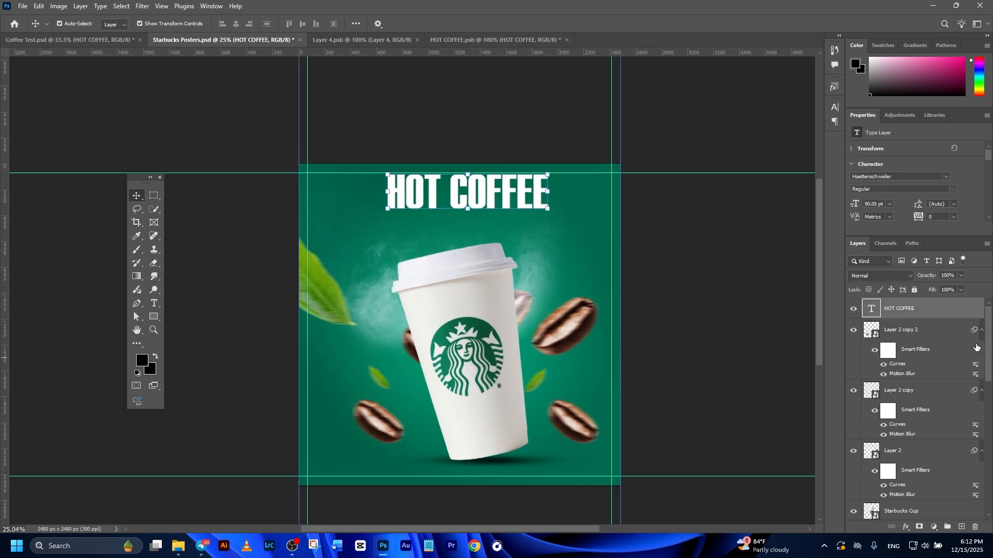
{"action": "scroll", "coordinate": [976, 347], "scroll_direction": "down", "scroll_amount": 5}
{"action": "left_click", "coordinate": [905, 509]}
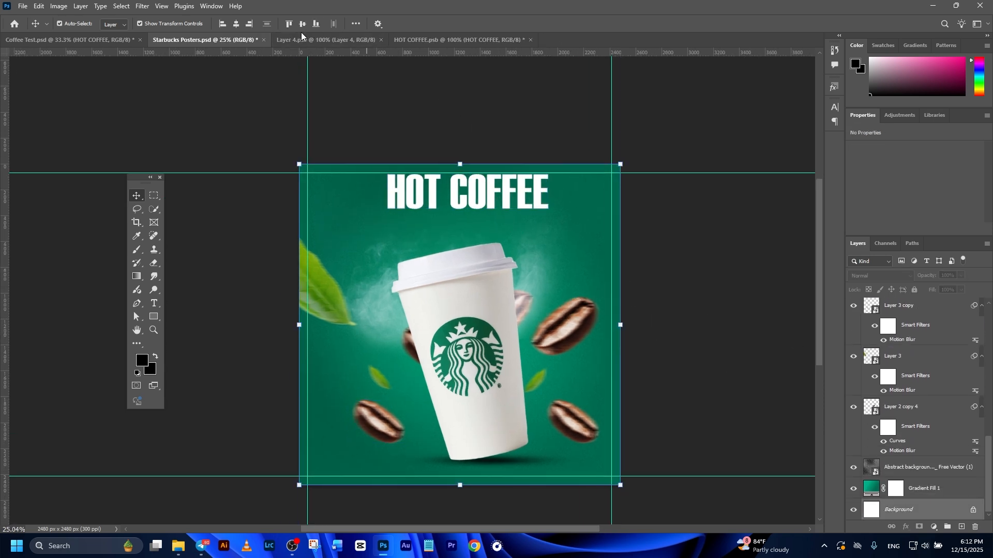
{"action": "left_click", "coordinate": [237, 23]}
{"action": "left_click", "coordinate": [697, 308]}
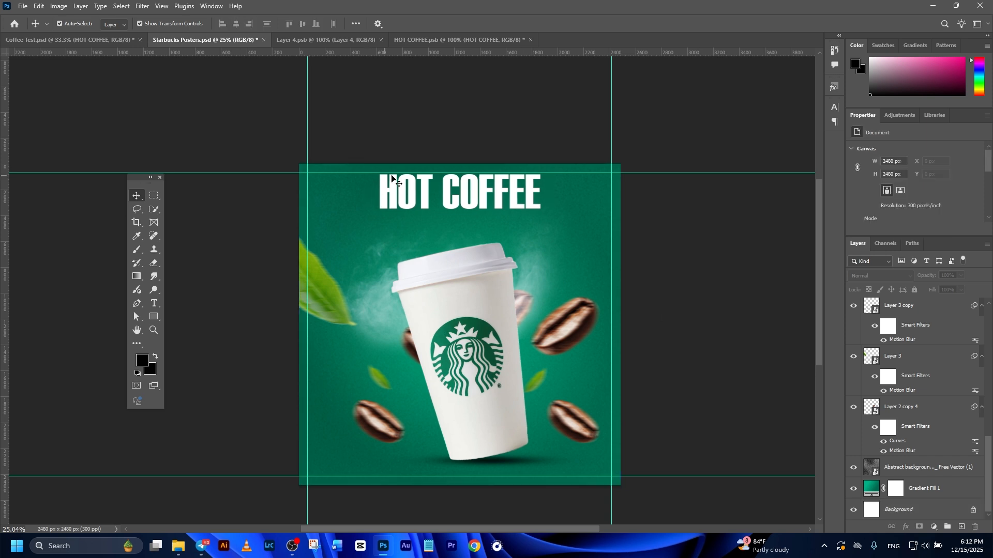
- Convert the title to a smart object and apply Add Noise at 30%, uniform, monochromatic
{"action": "left_click", "coordinate": [457, 191]}
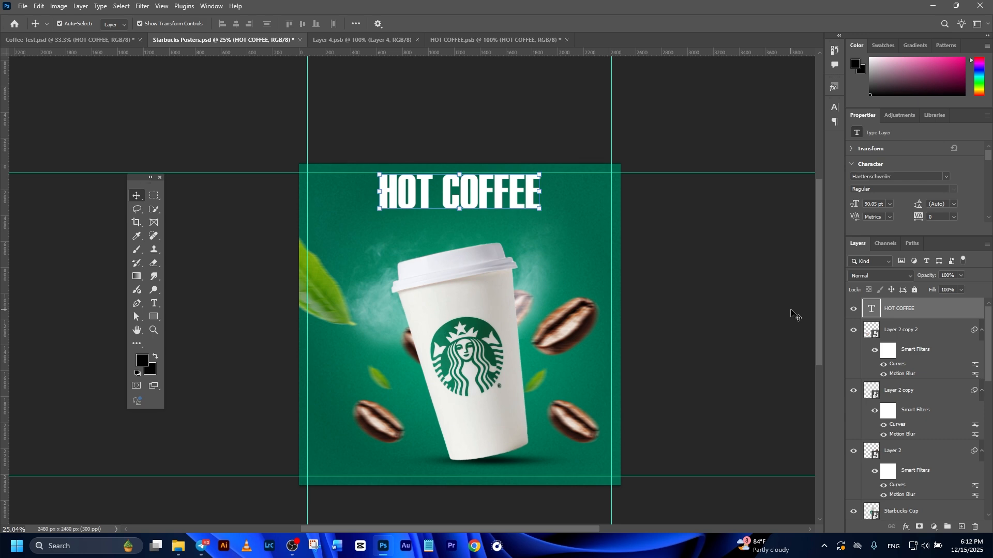
{"action": "left_click", "coordinate": [142, 6]}
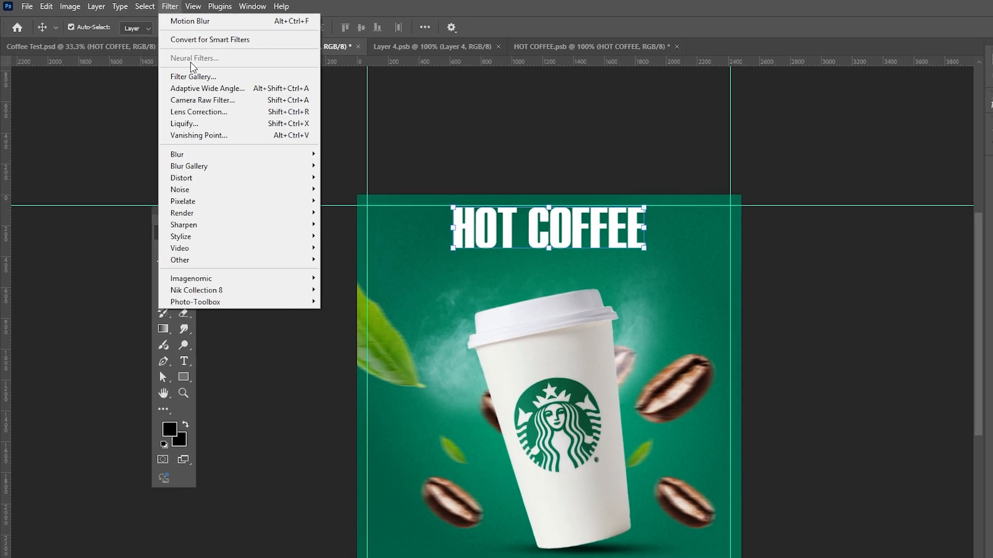
{"action": "mouse_move", "coordinate": [210, 187]}
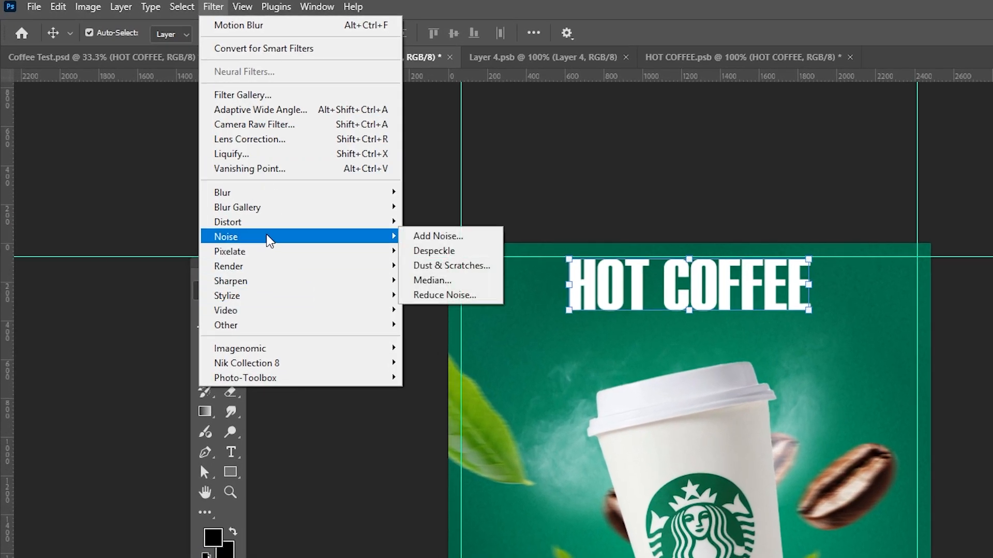
{"action": "left_click", "coordinate": [414, 236]}
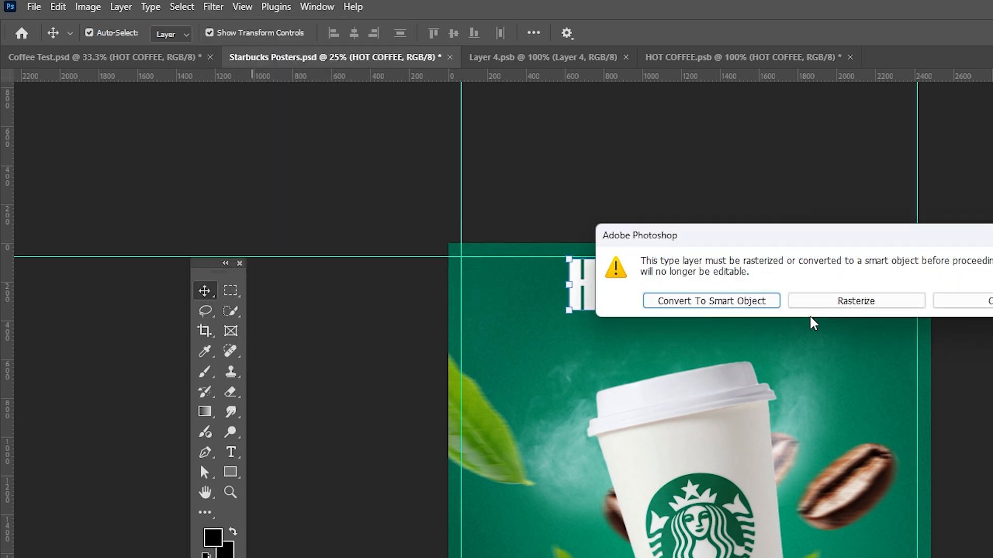
{"action": "left_click", "coordinate": [710, 302]}
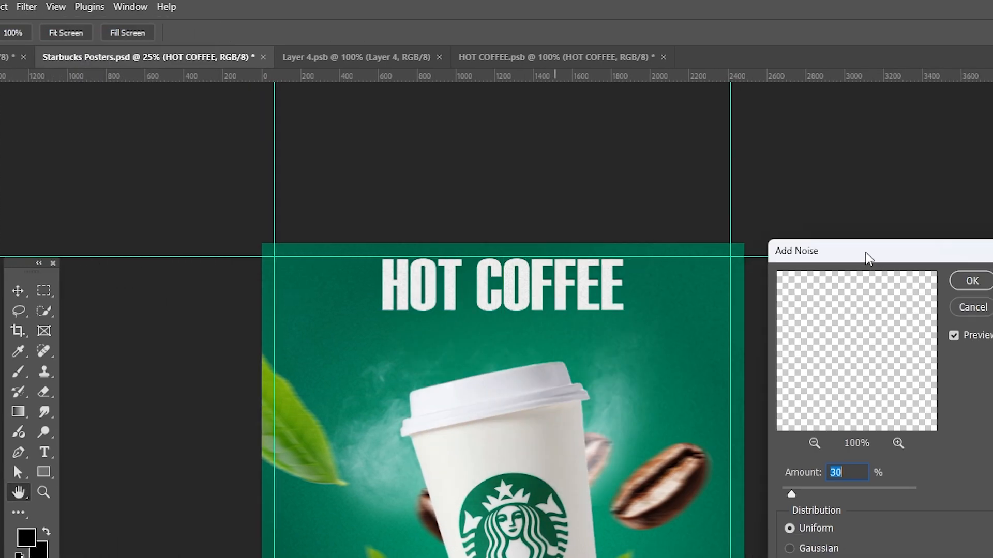
{"action": "left_click_drag", "start_coordinate": [869, 259], "coordinate": [827, 207]}
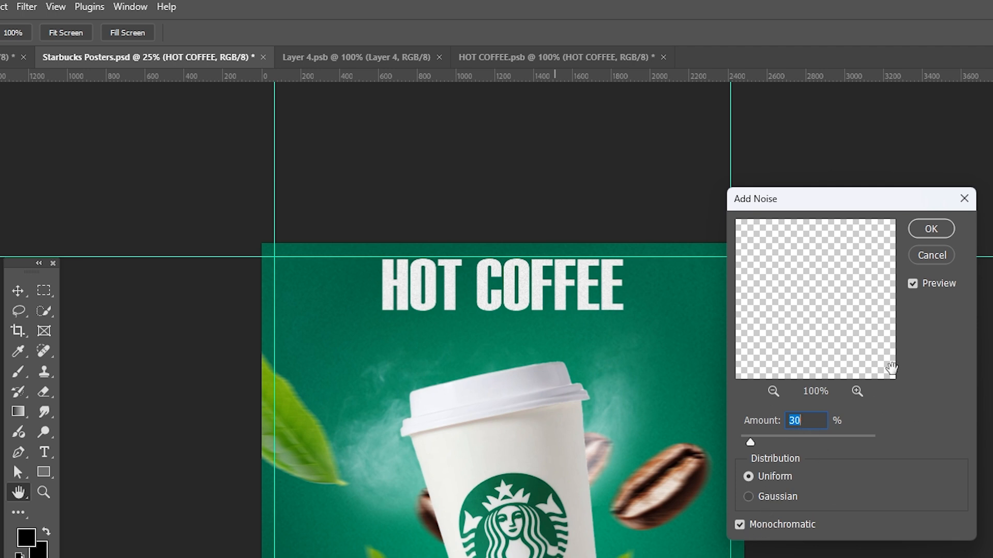
{"action": "left_click", "coordinate": [931, 228]}
{"action": "key", "text": "v"}
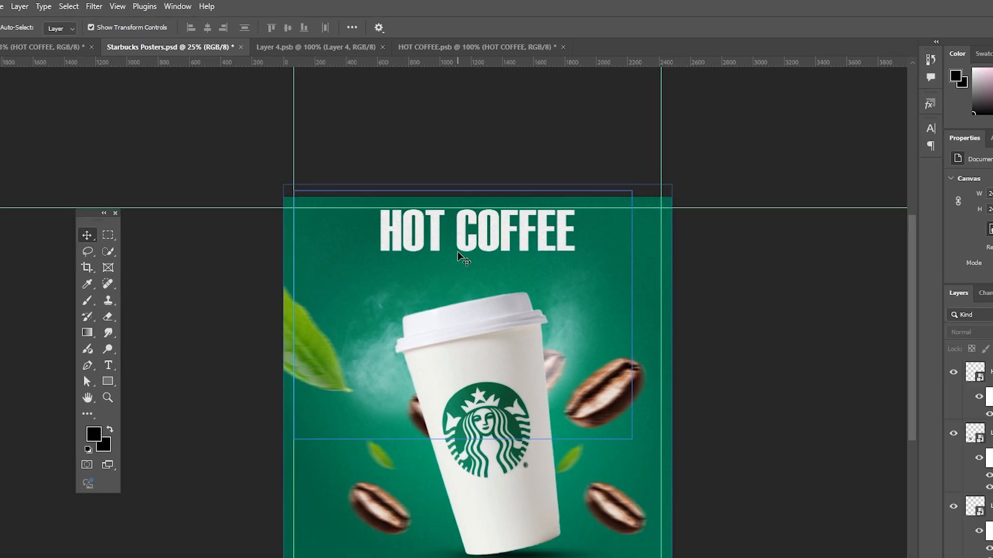
- Bring the tagline "Eyes tired, soul awake." into the poster just below the title
{"action": "scroll", "coordinate": [487, 313], "scroll_direction": "up", "scroll_amount": 4}
{"action": "scroll", "coordinate": [487, 314], "scroll_direction": "down", "scroll_amount": 3}
{"action": "left_click_drag", "start_coordinate": [706, 457], "coordinate": [713, 439]}
{"action": "left_click_drag", "start_coordinate": [599, 295], "coordinate": [607, 311]}
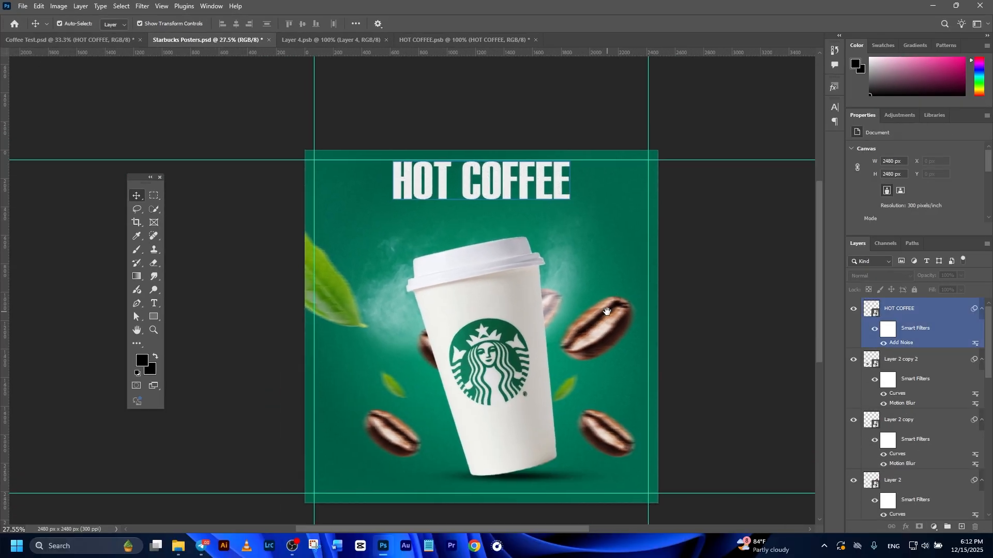
{"action": "left_click", "coordinate": [897, 311]}
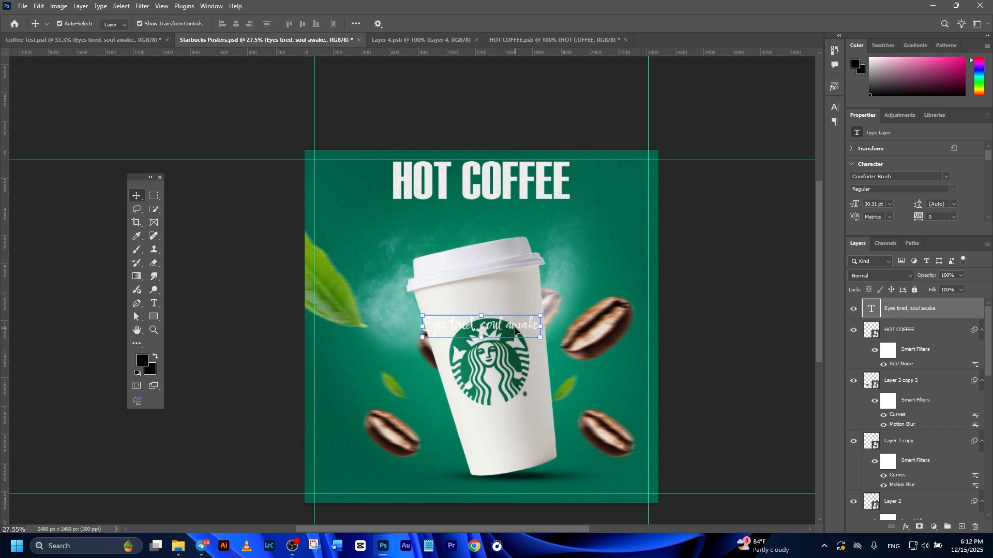
{"action": "left_click_drag", "start_coordinate": [514, 328], "coordinate": [508, 220]}
{"action": "left_click", "coordinate": [727, 255]}
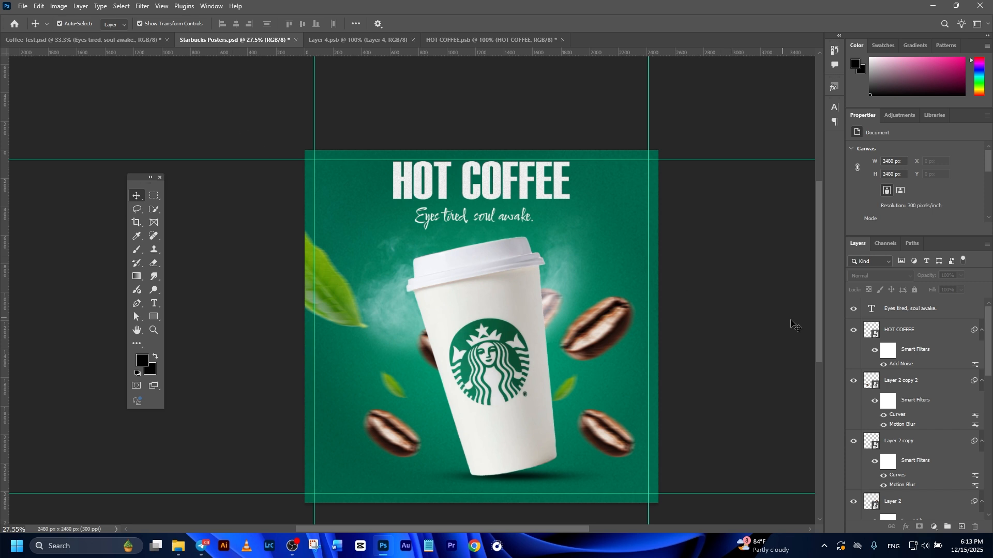
- Bring in the group with the logo, website and social icons across the top of the poster
{"action": "left_click", "coordinate": [859, 313]}
{"action": "left_click_drag", "start_coordinate": [604, 324], "coordinate": [610, 168]}
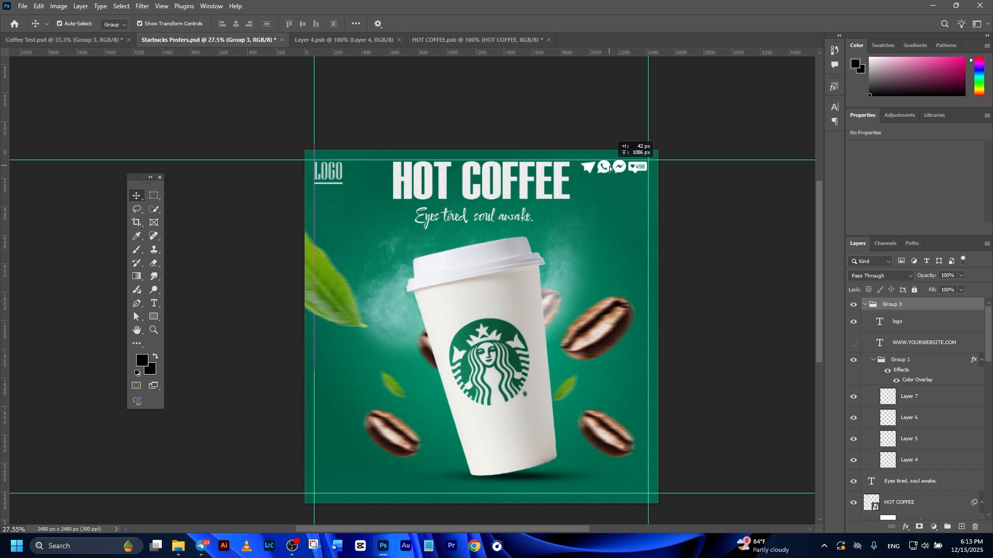
{"action": "left_click", "coordinate": [693, 266]}
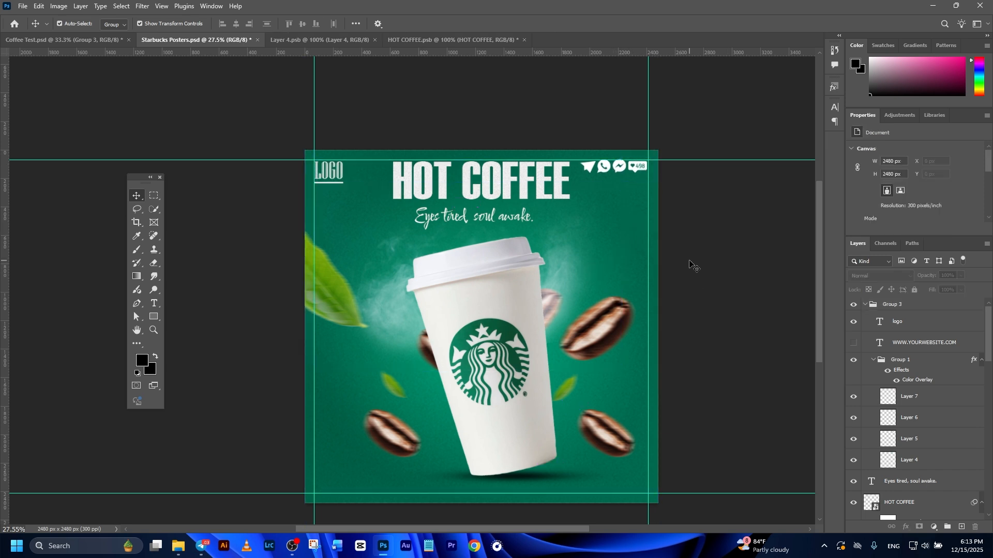
- Move the HOT COFFEE title slightly down
{"action": "left_click", "coordinate": [475, 217]}
{"action": "left_click", "coordinate": [498, 183], "text": "shift"}
{"action": "left_click_drag", "start_coordinate": [498, 183], "coordinate": [499, 196]}
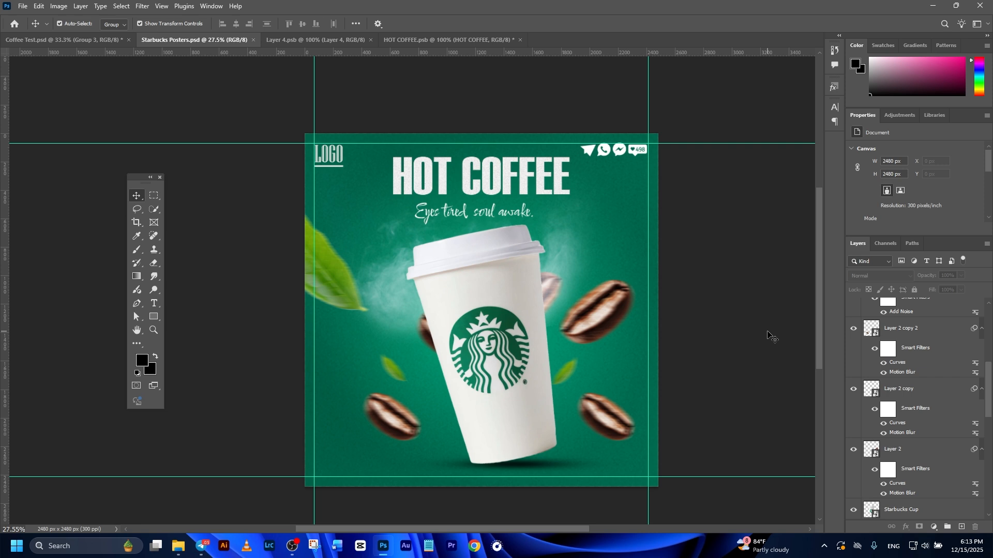
- Quick export the poster as JPG named Starbucks Posters.jpg in the Poster 2 folder
{"action": "left_click", "coordinate": [23, 6]}
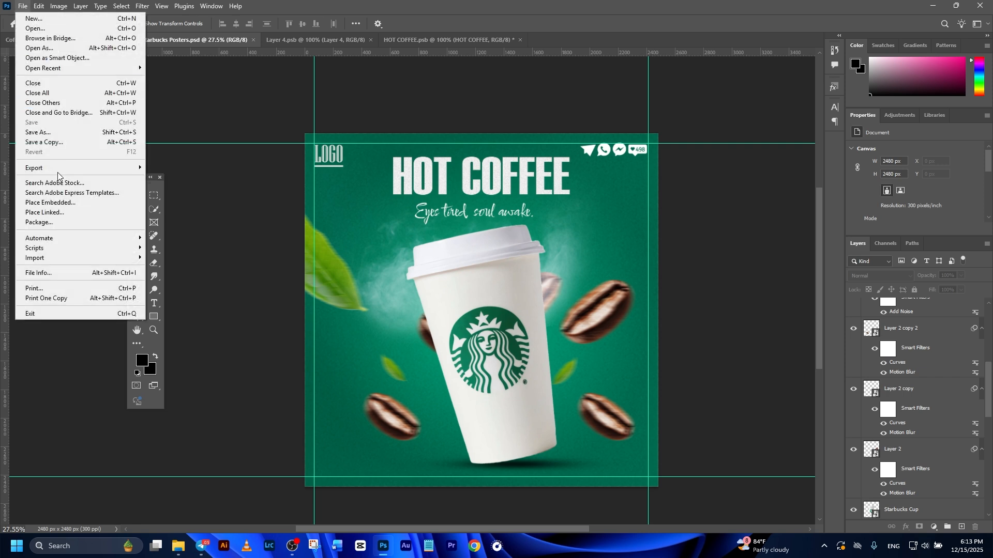
{"action": "mouse_move", "coordinate": [54, 170]}
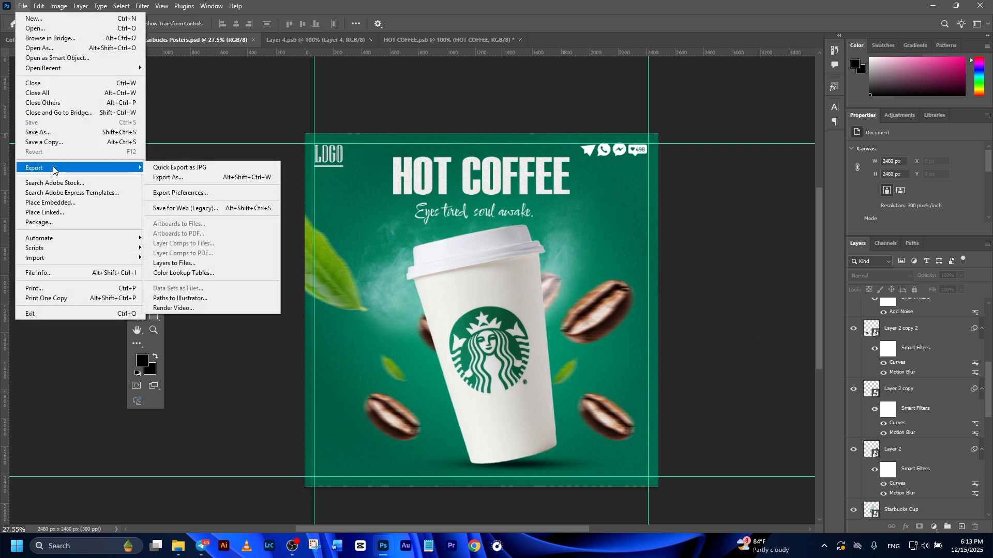
{"action": "left_click", "coordinate": [181, 168]}
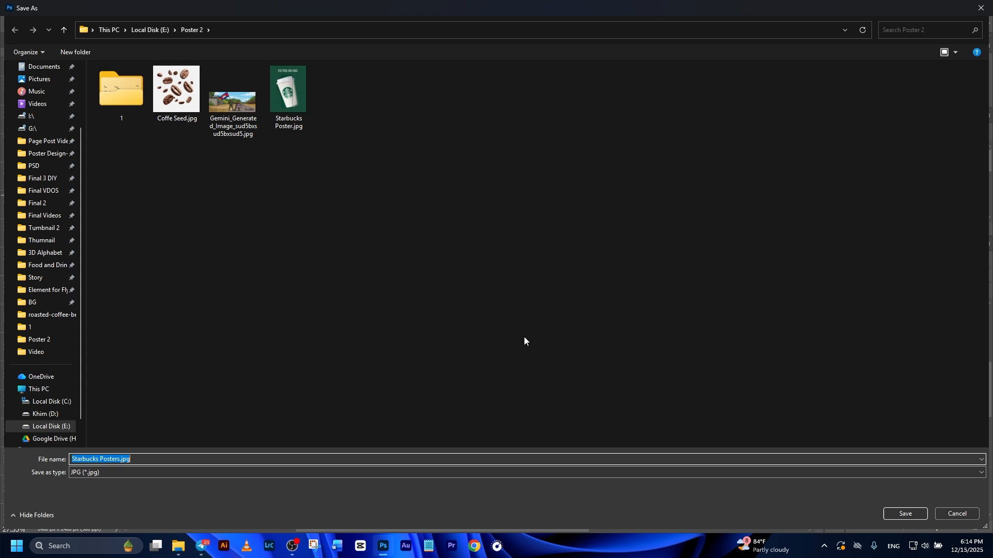
{"action": "left_click", "coordinate": [907, 515]}
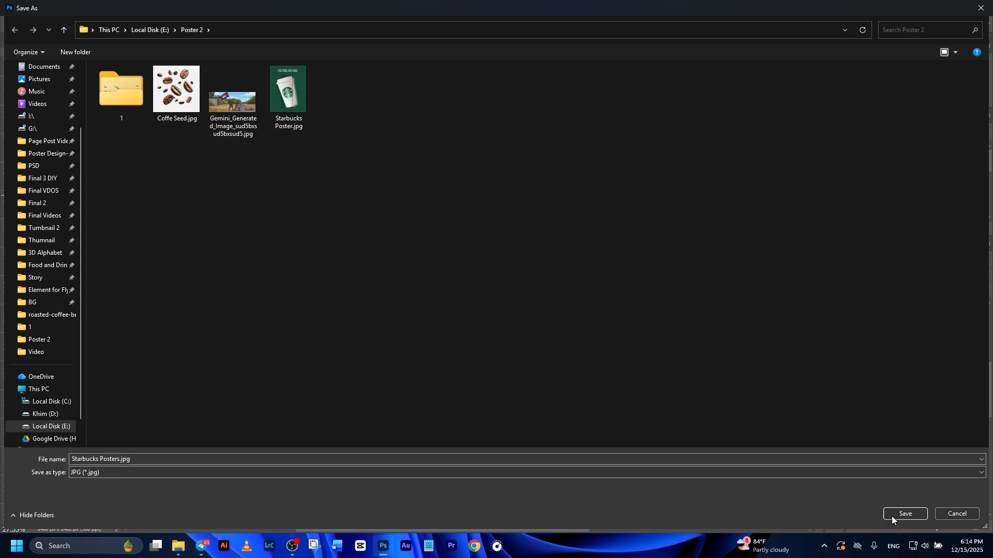